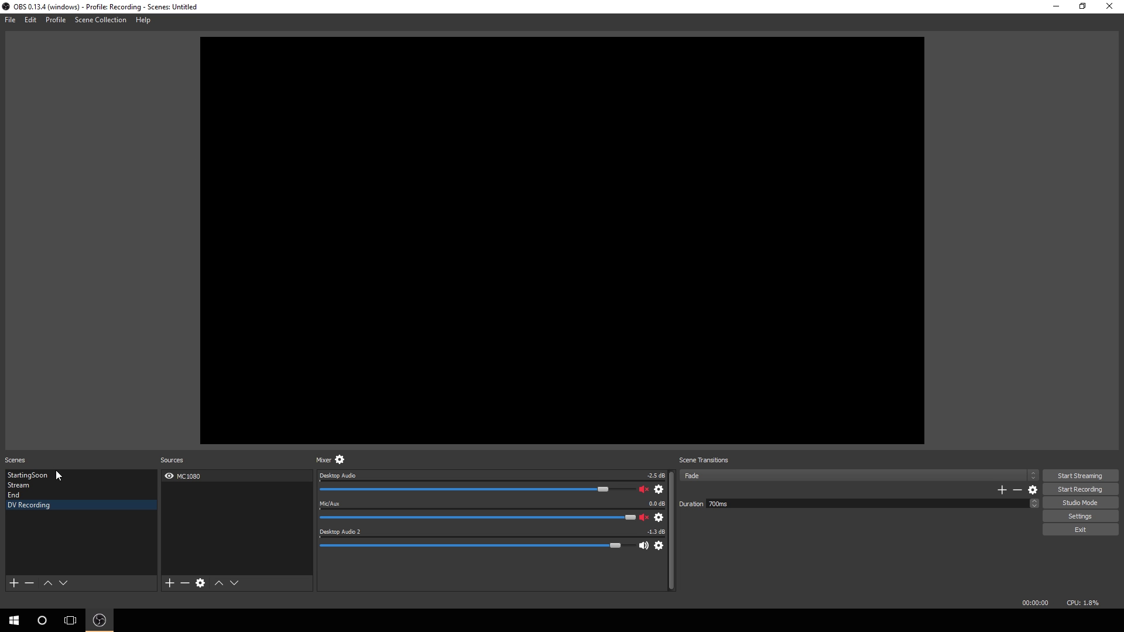
- Create a new empty scene named 'PreRollTest'
{"action": "left_click", "coordinate": [14, 583]}
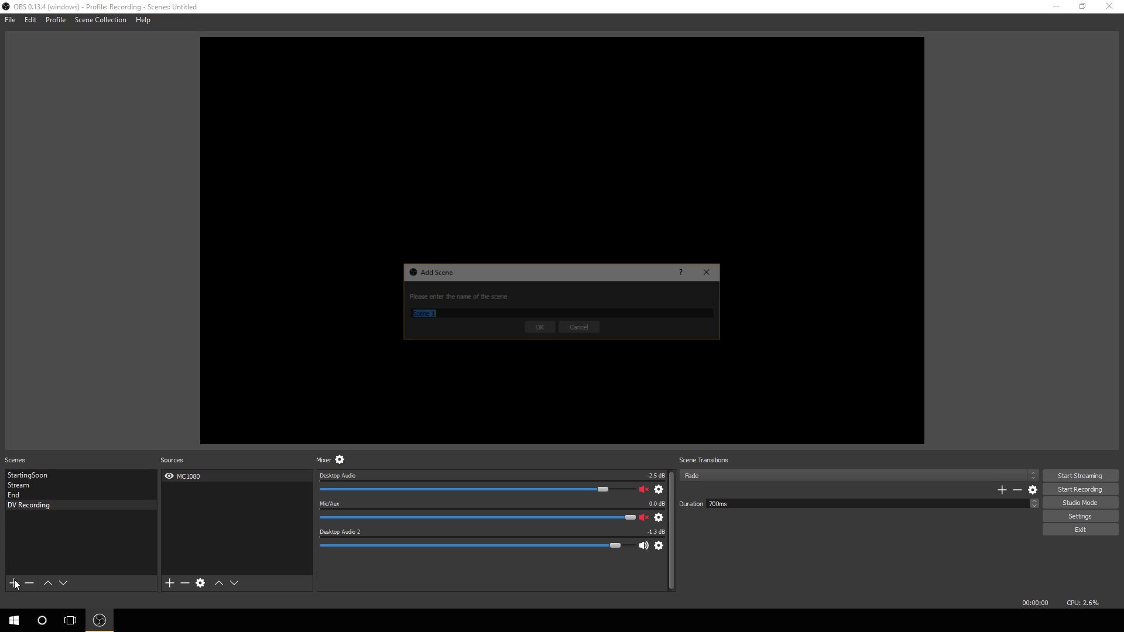
{"action": "type", "text": "Pre"}
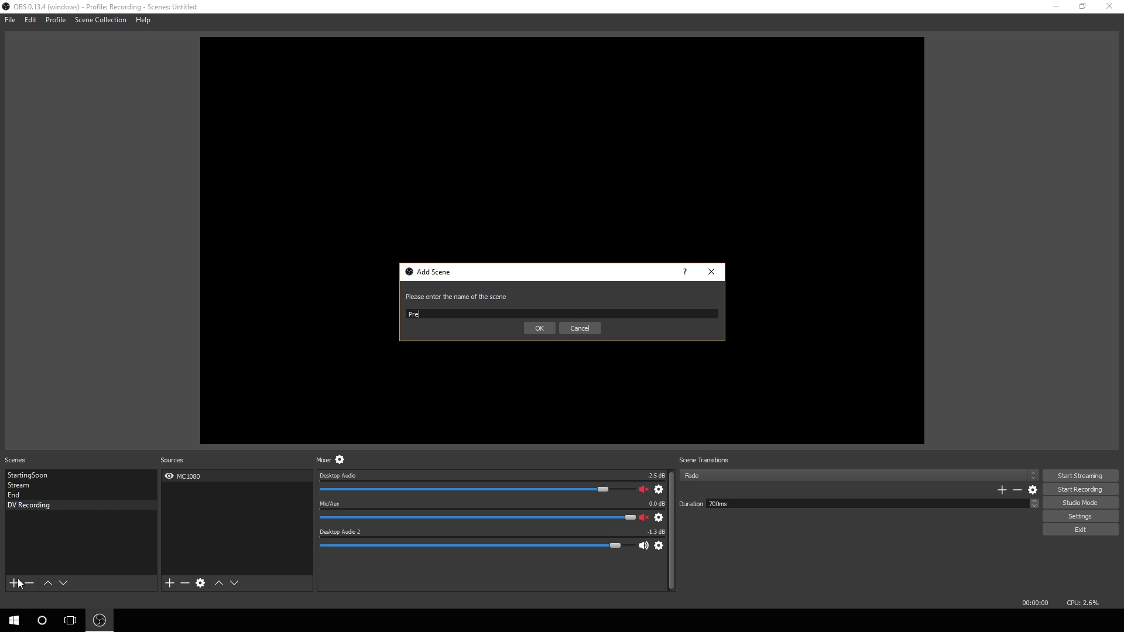
{"action": "type", "text": "RollTest"}
{"action": "key", "text": "Return"}
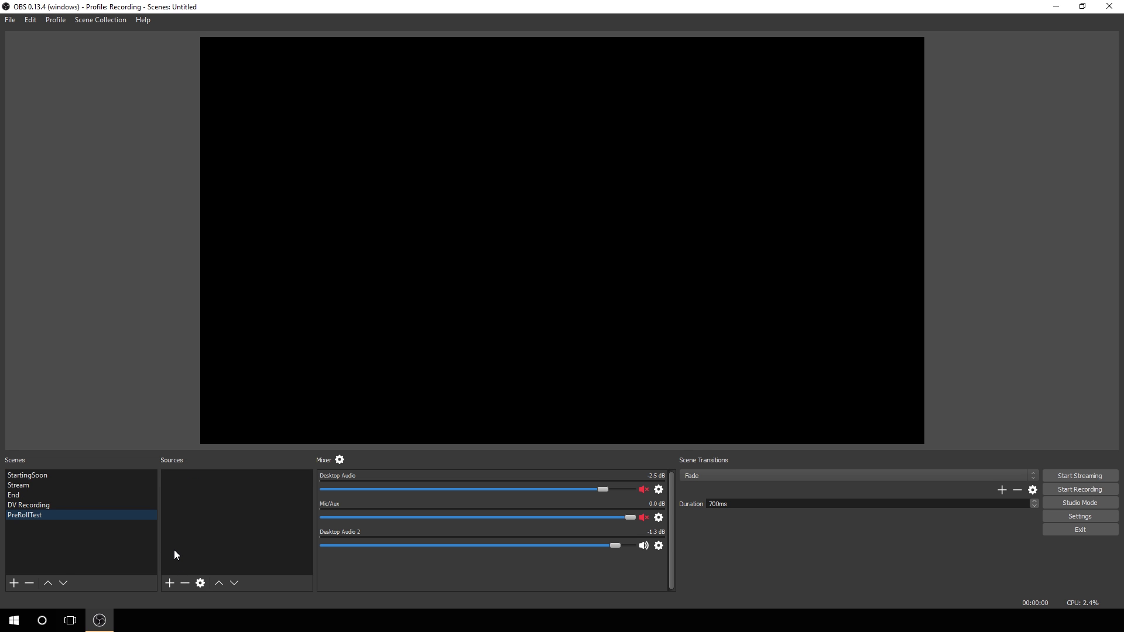
- Add a new Image source named 'Imagetest'
{"action": "left_click", "coordinate": [169, 584]}
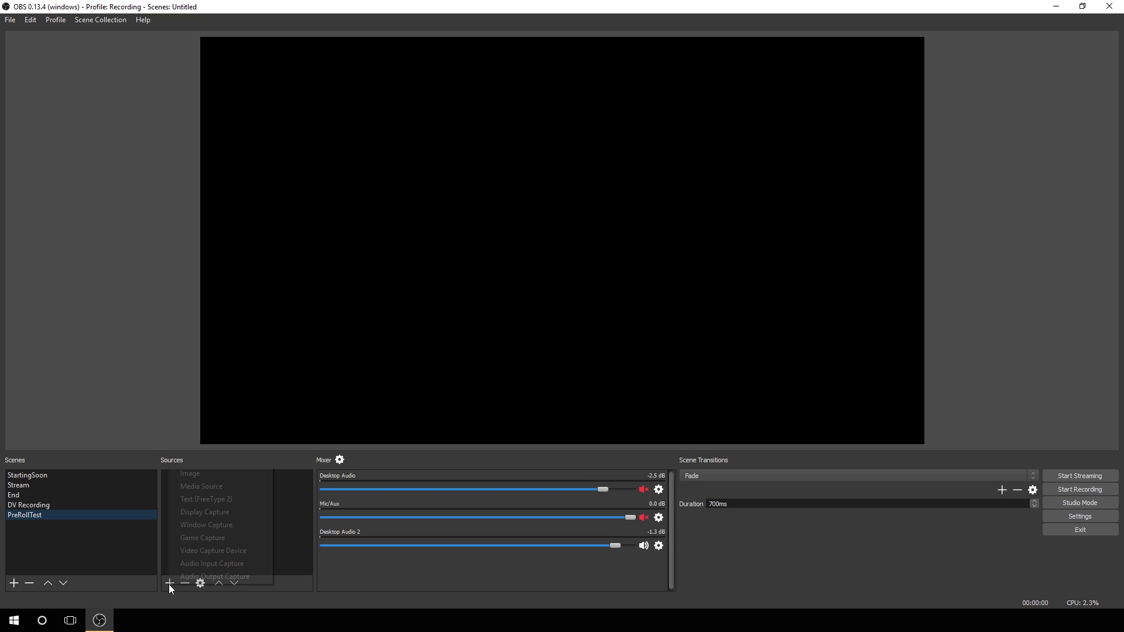
{"action": "left_click", "coordinate": [190, 471]}
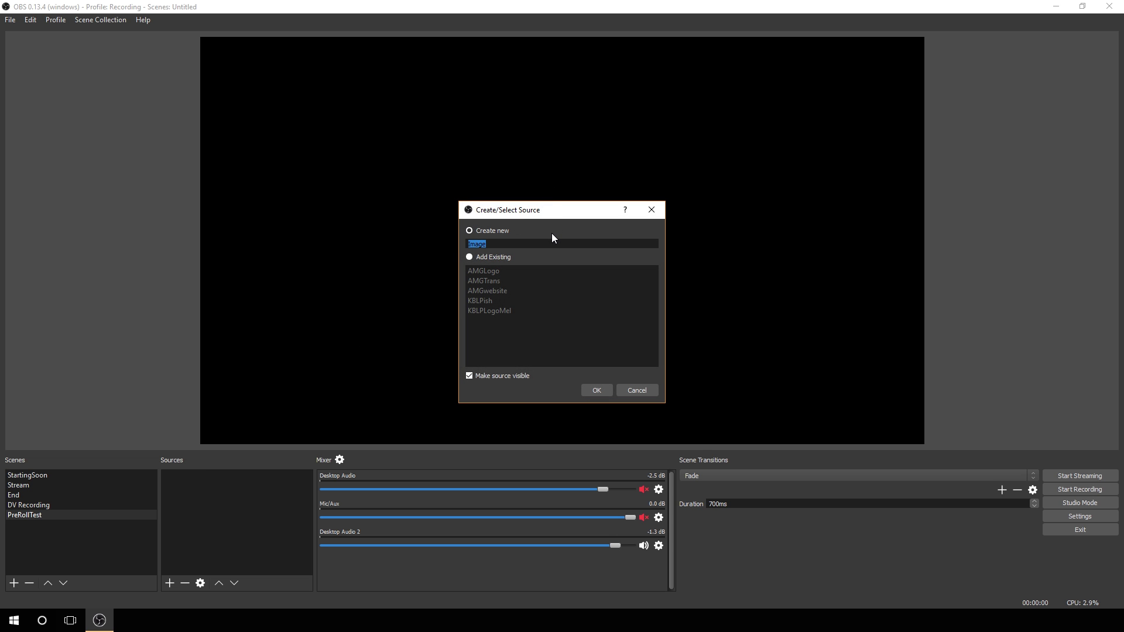
{"action": "type", "text": "Imagetest"}
{"action": "left_click", "coordinate": [589, 389]}
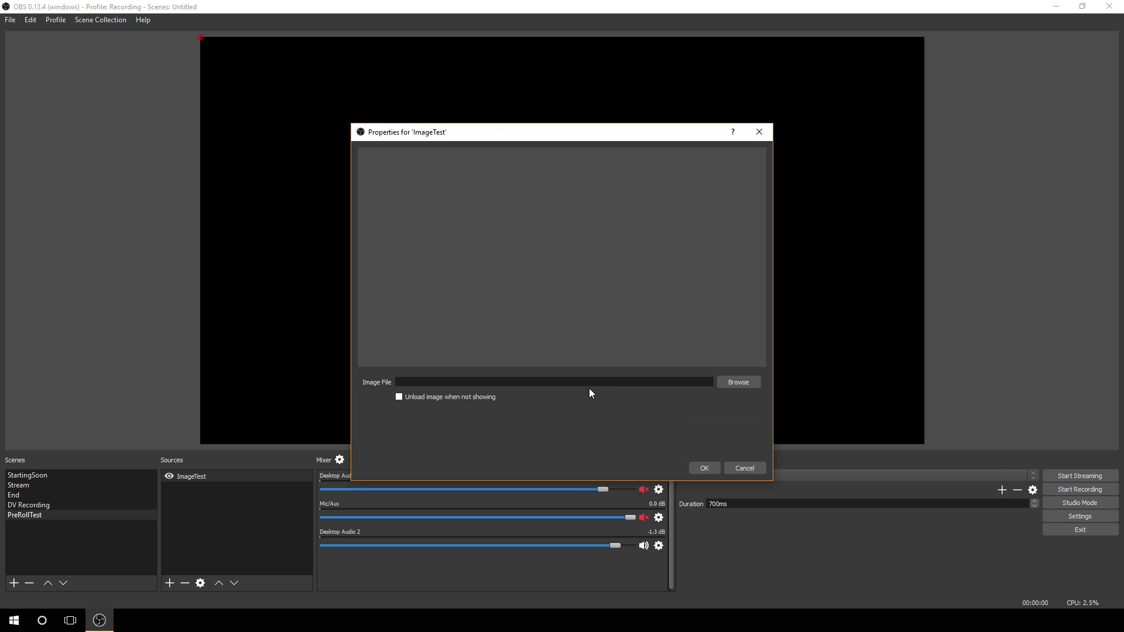
- Load amgDesktop.png as the image file and confirm the source settings
{"action": "left_click", "coordinate": [746, 380]}
{"action": "left_click", "coordinate": [559, 256]}
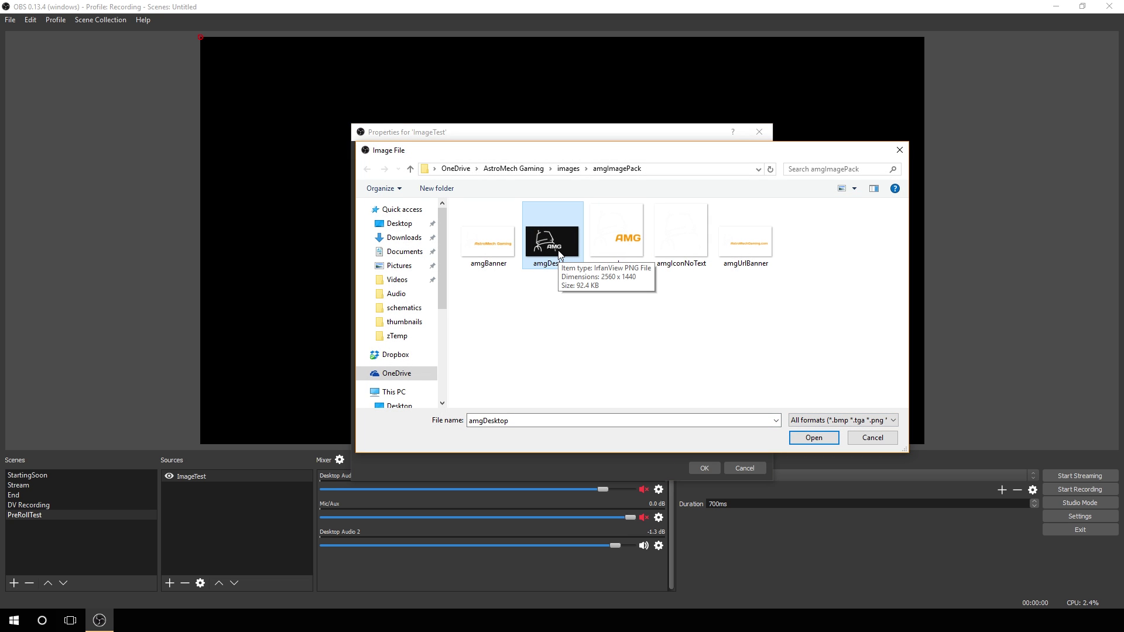
{"action": "left_click", "coordinate": [813, 439]}
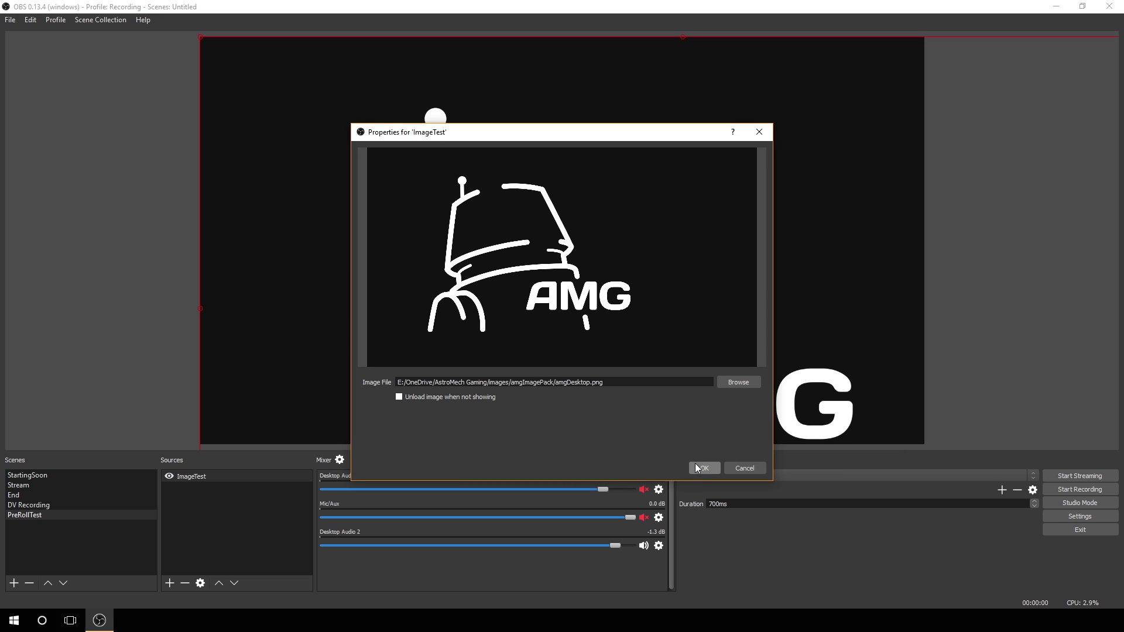
{"action": "left_click", "coordinate": [704, 468]}
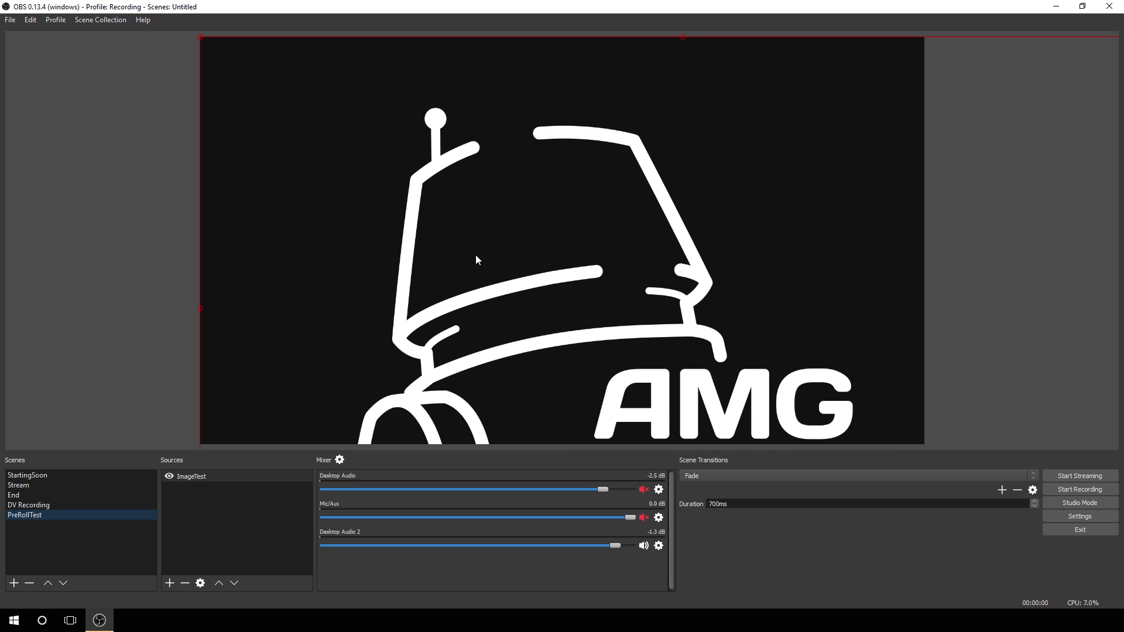
- Move and shrink the logo, then apply Transform > Fit to screen to ImageTest
{"action": "left_click_drag", "start_coordinate": [591, 296], "coordinate": [328, 338]}
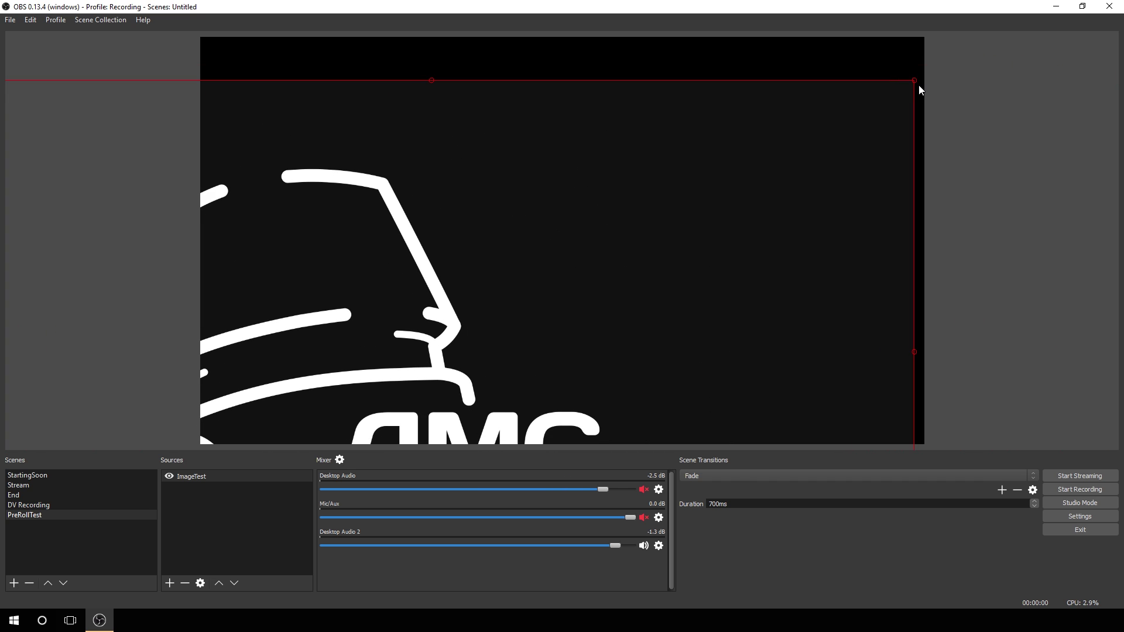
{"action": "left_click_drag", "start_coordinate": [914, 81], "coordinate": [801, 140]}
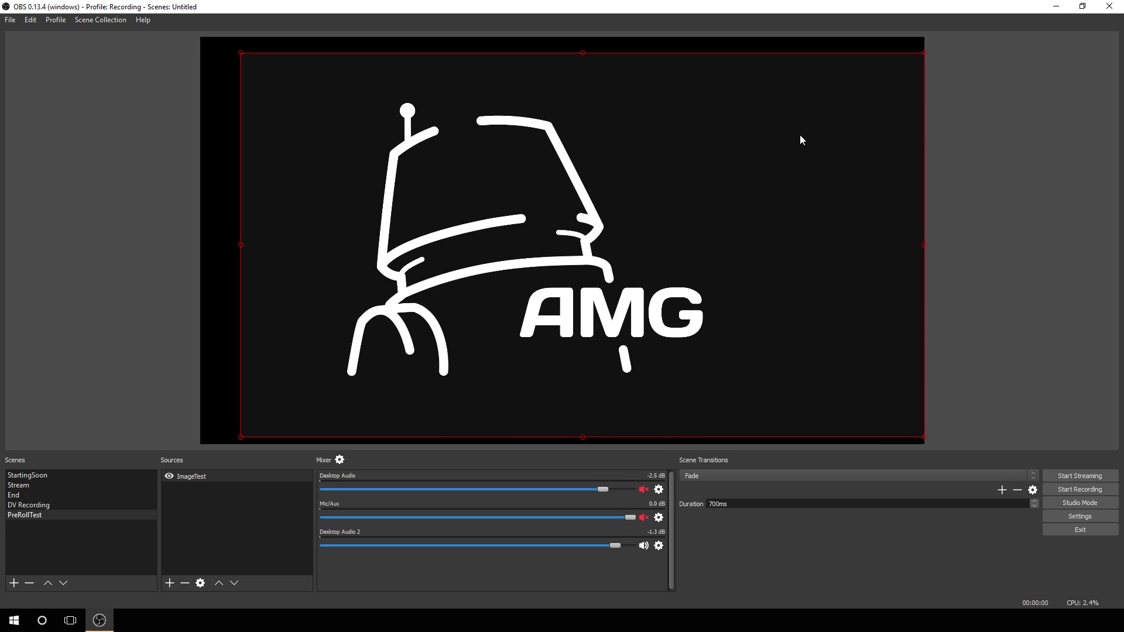
{"action": "right_click", "coordinate": [219, 477]}
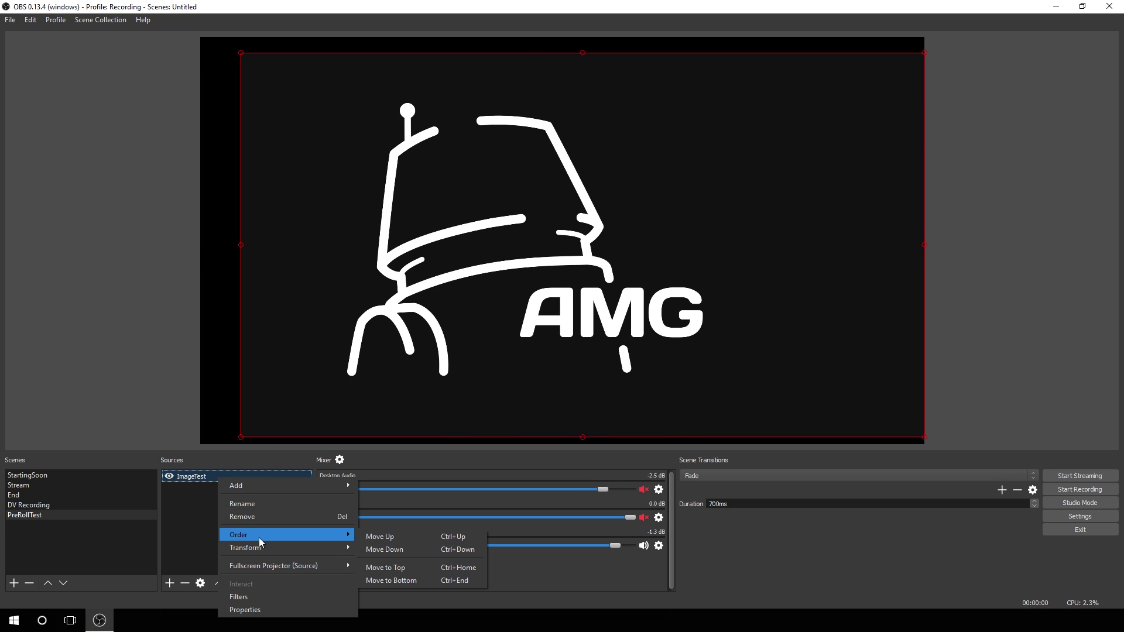
{"action": "mouse_move", "coordinate": [260, 549]}
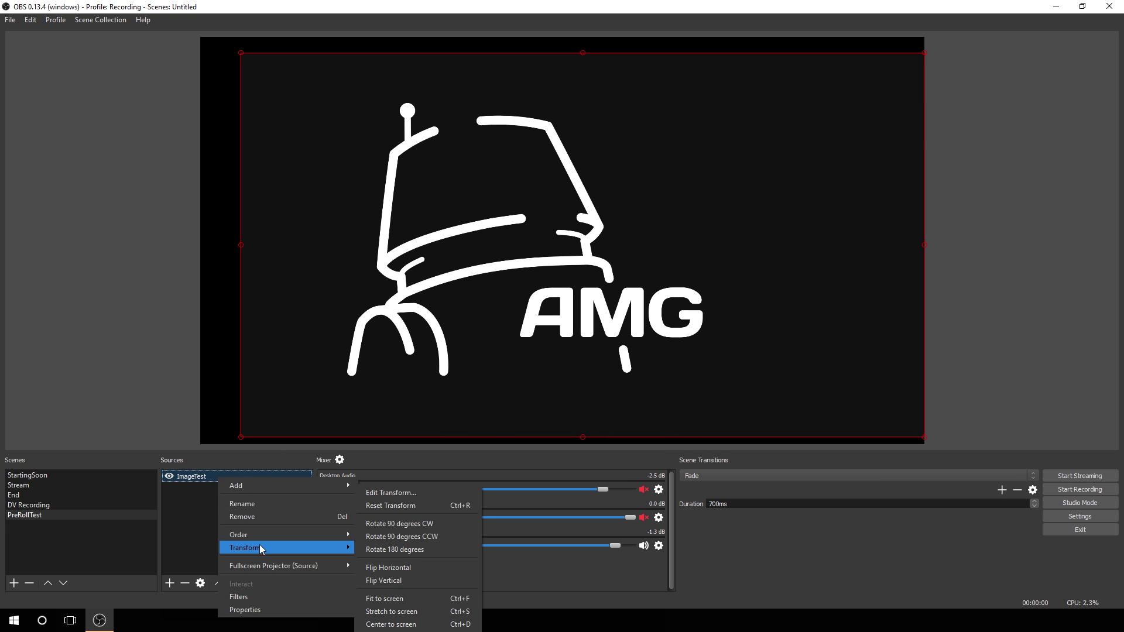
{"action": "left_click", "coordinate": [401, 597]}
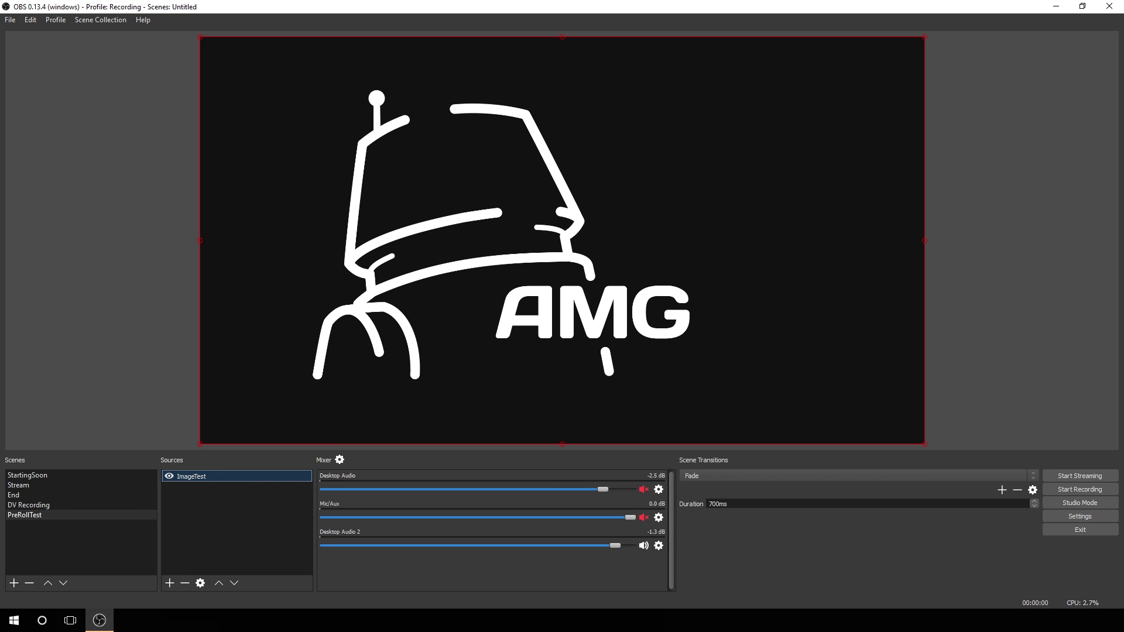
- Create a Text (FreeType 2) source named 'StartinSoonText'
{"action": "left_click", "coordinate": [170, 588]}
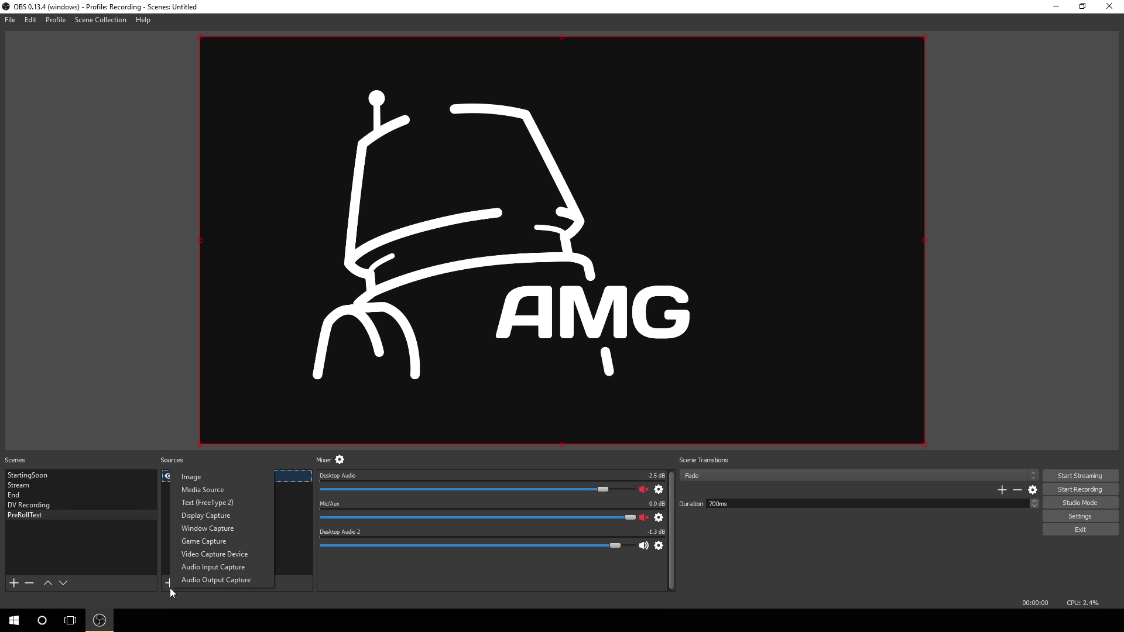
{"action": "left_click", "coordinate": [220, 505]}
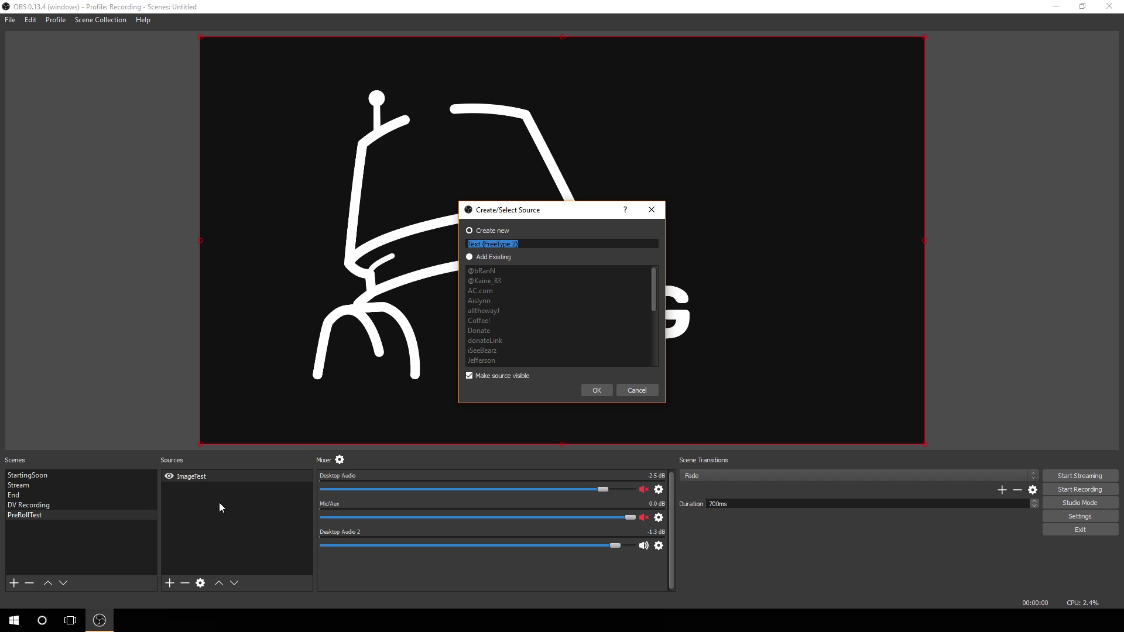
{"action": "type", "text": "StartinSoonText"}
{"action": "left_click", "coordinate": [596, 390]}
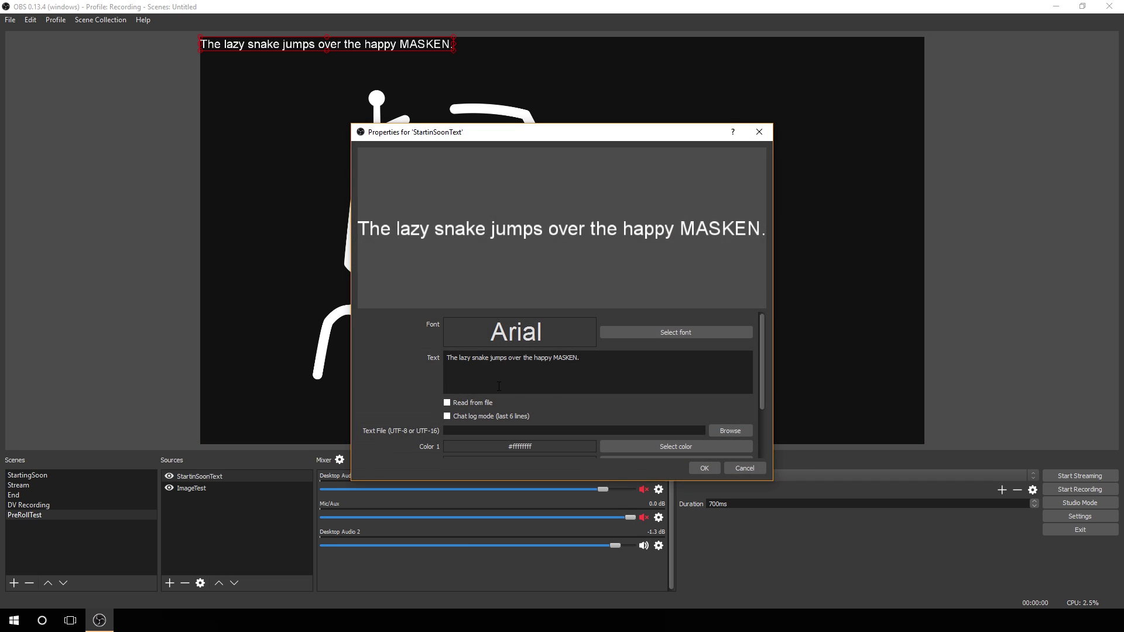
- Replace the default sample text with 'Starting Soon' in the text properties
{"action": "left_click_drag", "start_coordinate": [571, 133], "coordinate": [513, 63]}
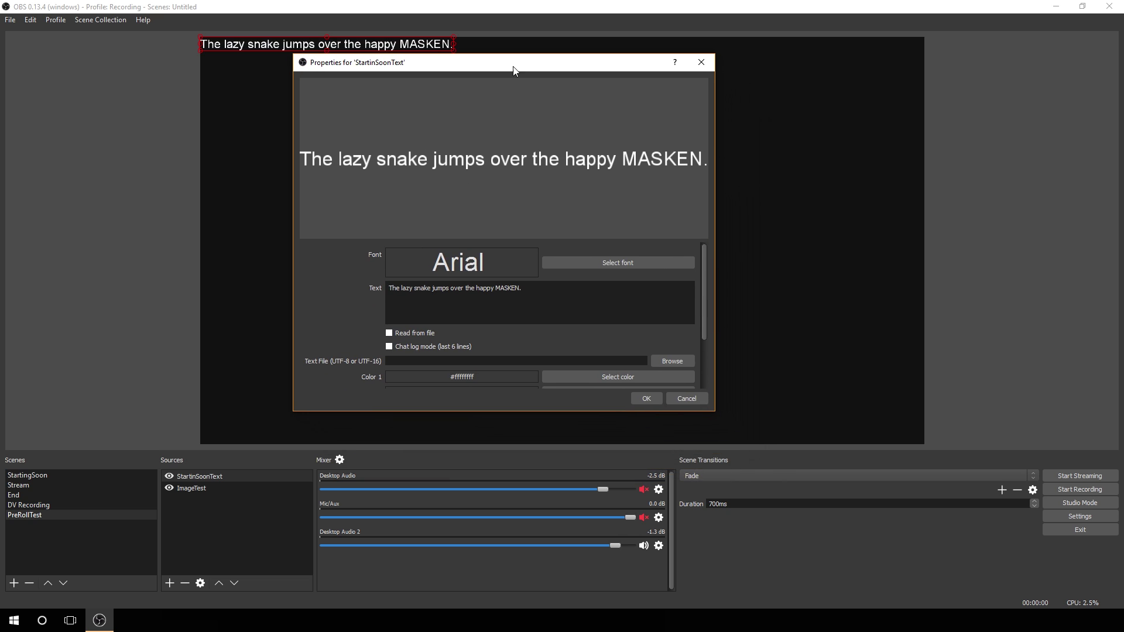
{"action": "left_click_drag", "start_coordinate": [527, 288], "coordinate": [158, 283]}
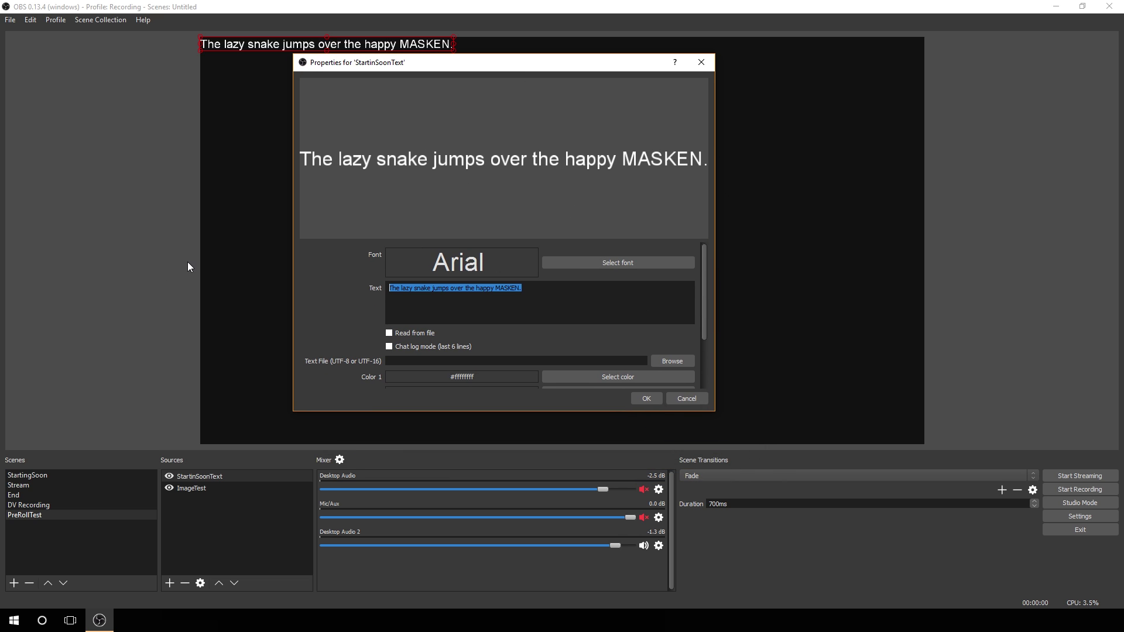
{"action": "type", "text": "Start"}
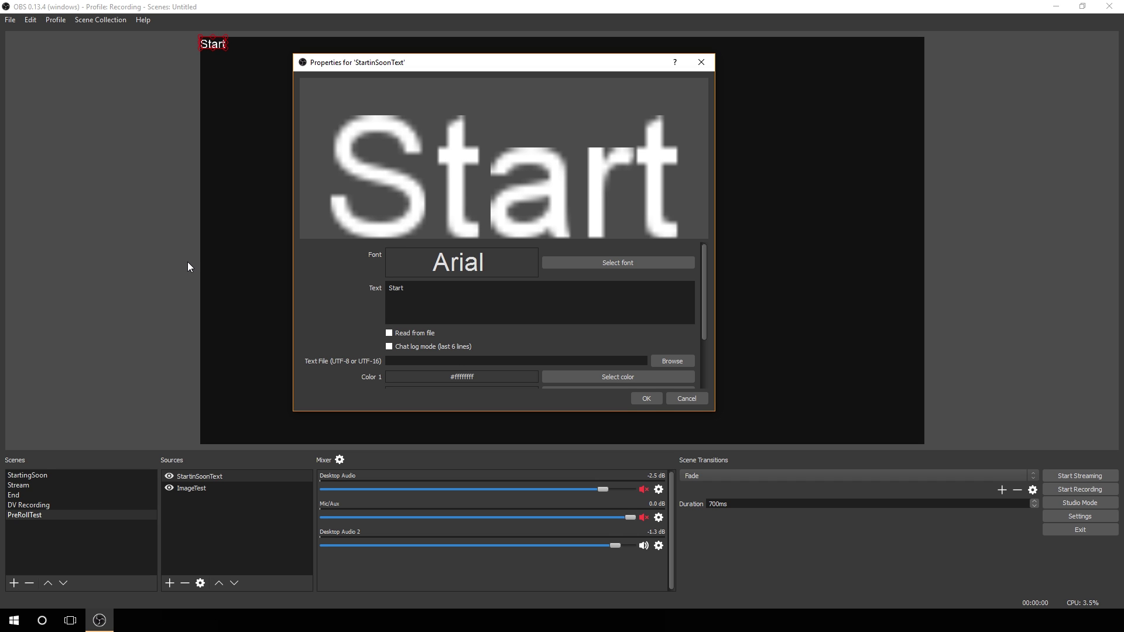
{"action": "type", "text": "ing Soon"}
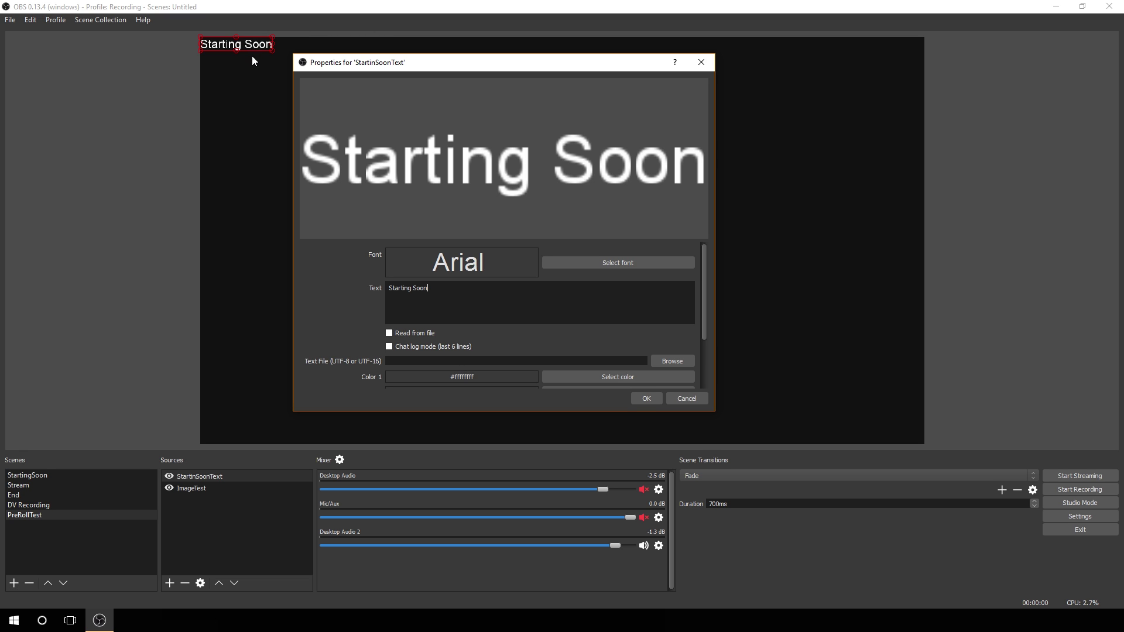
- Set the text font to Dr Jekyll, writing system Any, size 72, and apply it
{"action": "left_click", "coordinate": [584, 265]}
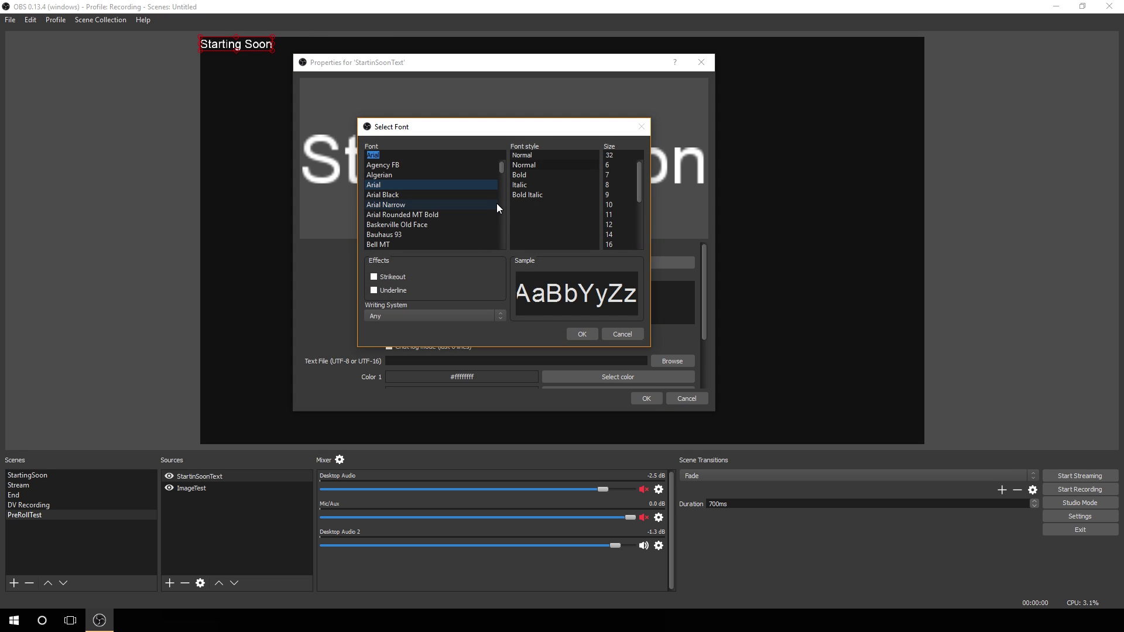
{"action": "scroll", "coordinate": [498, 206], "scroll_direction": "down", "scroll_amount": 15}
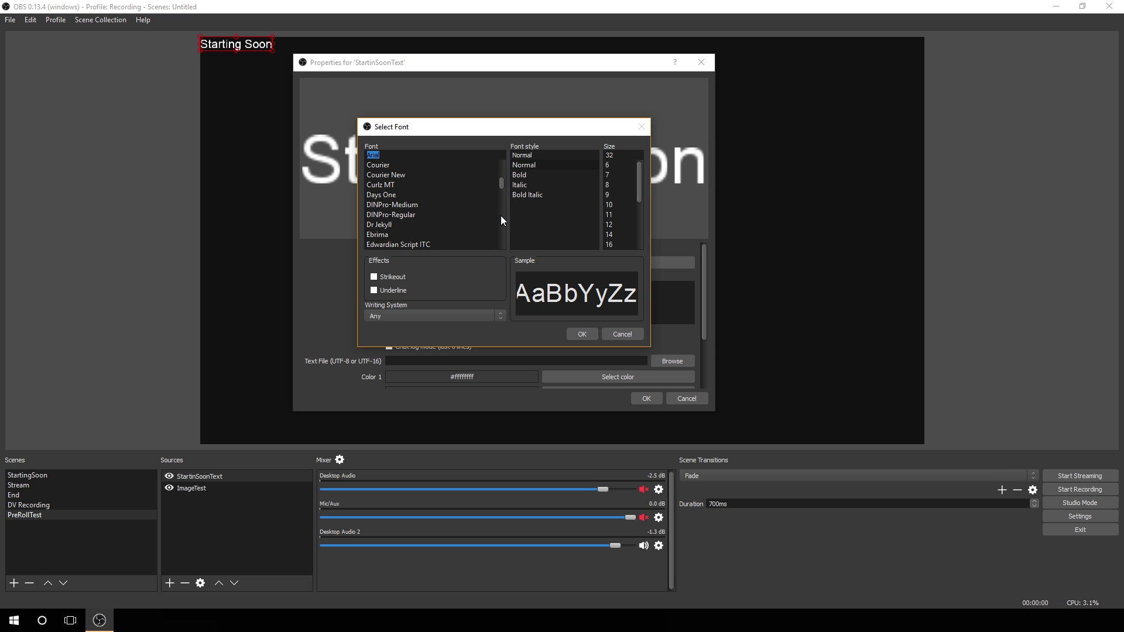
{"action": "left_click", "coordinate": [392, 227]}
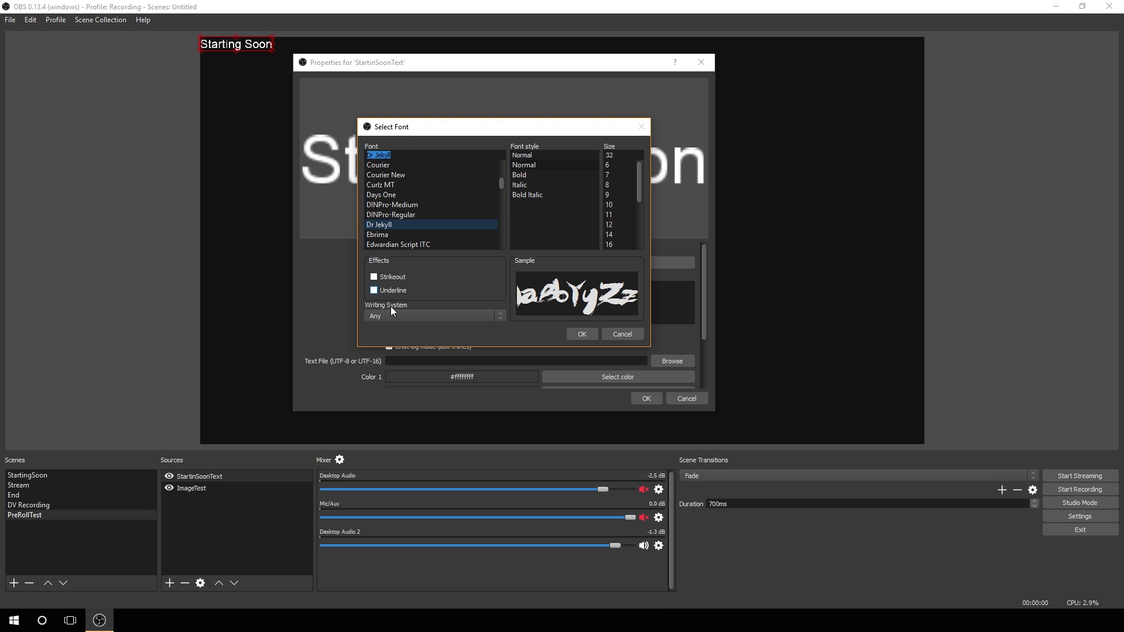
{"action": "left_click", "coordinate": [415, 316]}
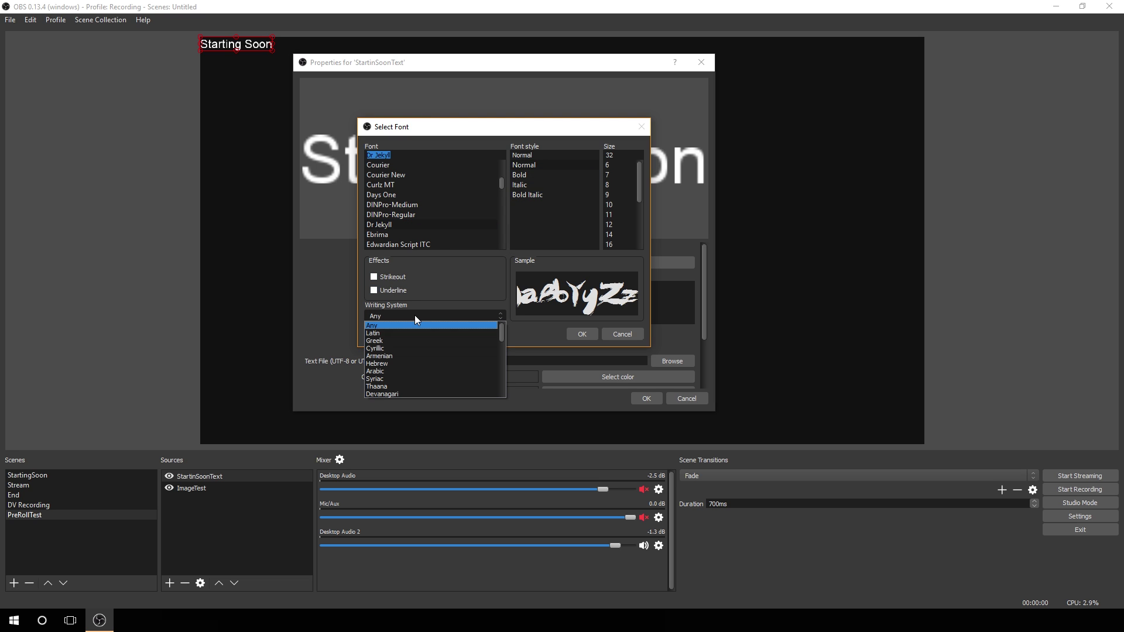
{"action": "left_click", "coordinate": [381, 326]}
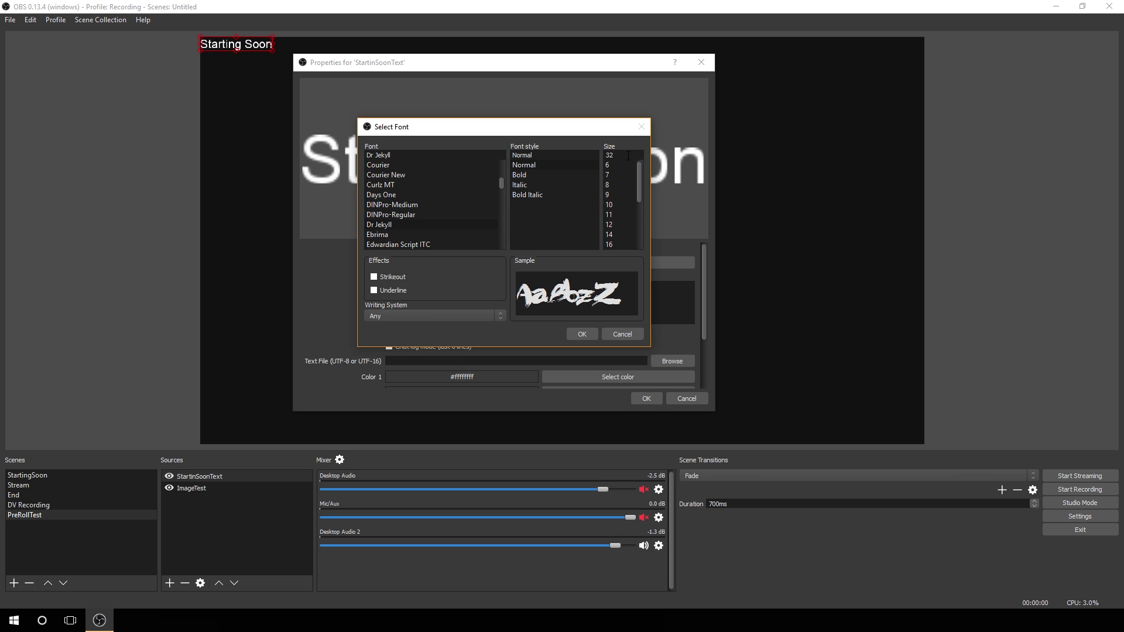
{"action": "left_click_drag", "start_coordinate": [639, 174], "coordinate": [637, 194]}
{"action": "left_click", "coordinate": [611, 244]}
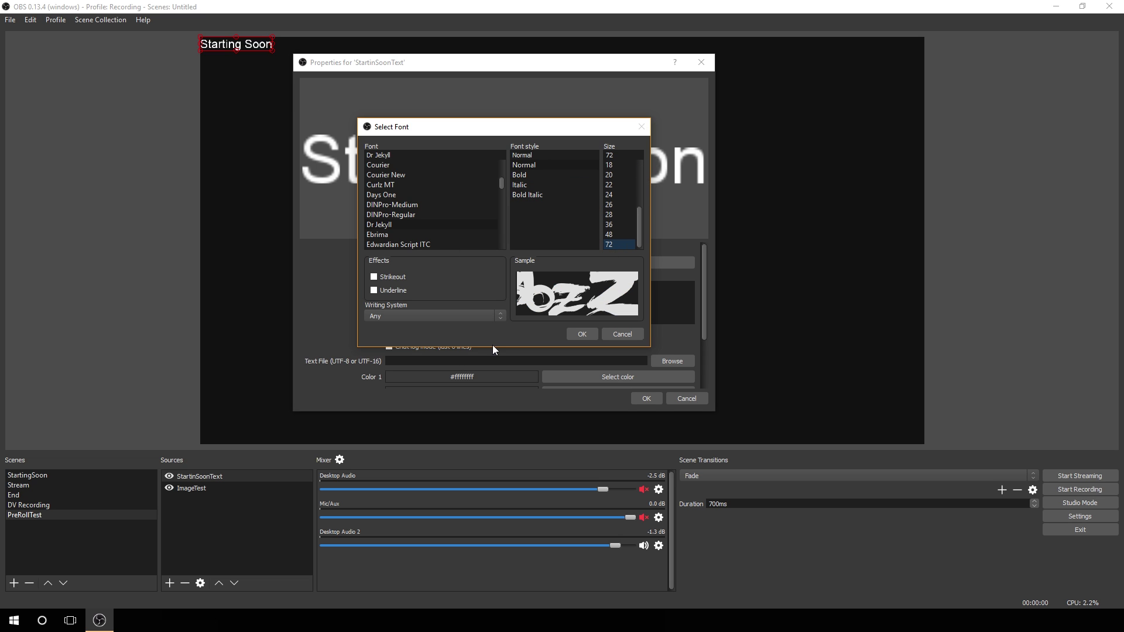
{"action": "left_click", "coordinate": [585, 336]}
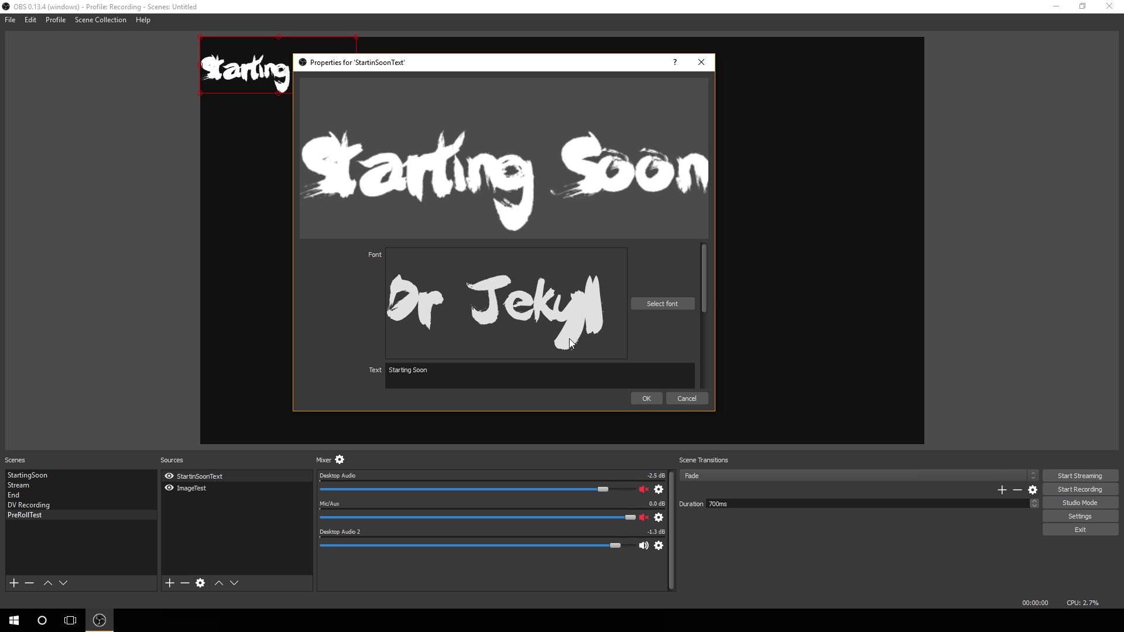
{"action": "left_click", "coordinate": [646, 399]}
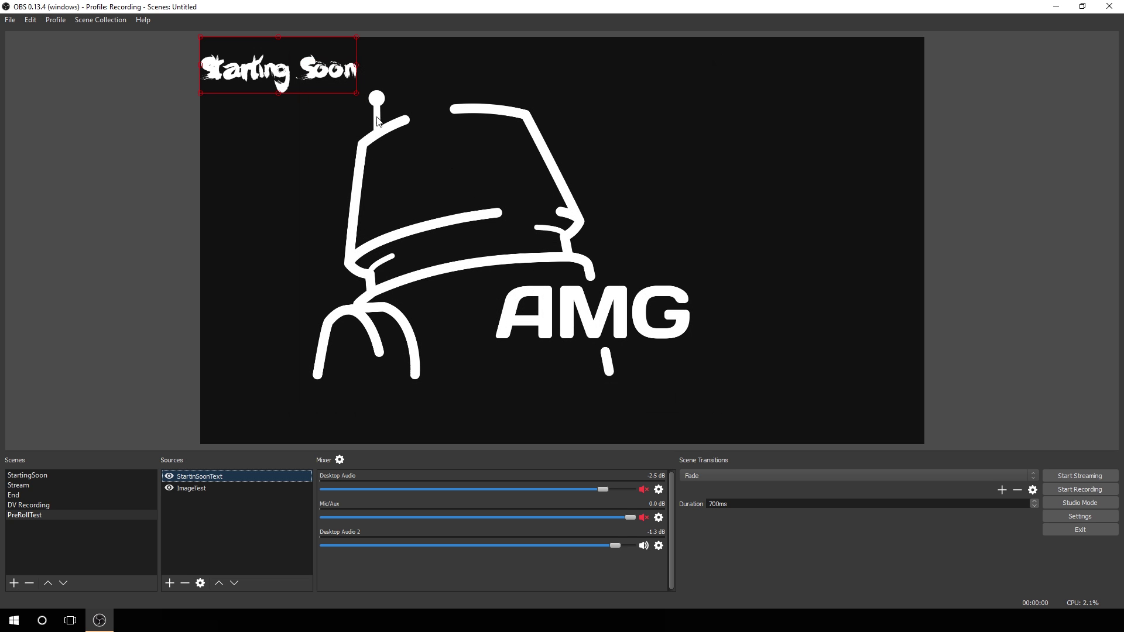
{"action": "left_click_drag", "start_coordinate": [358, 91], "coordinate": [589, 295]}
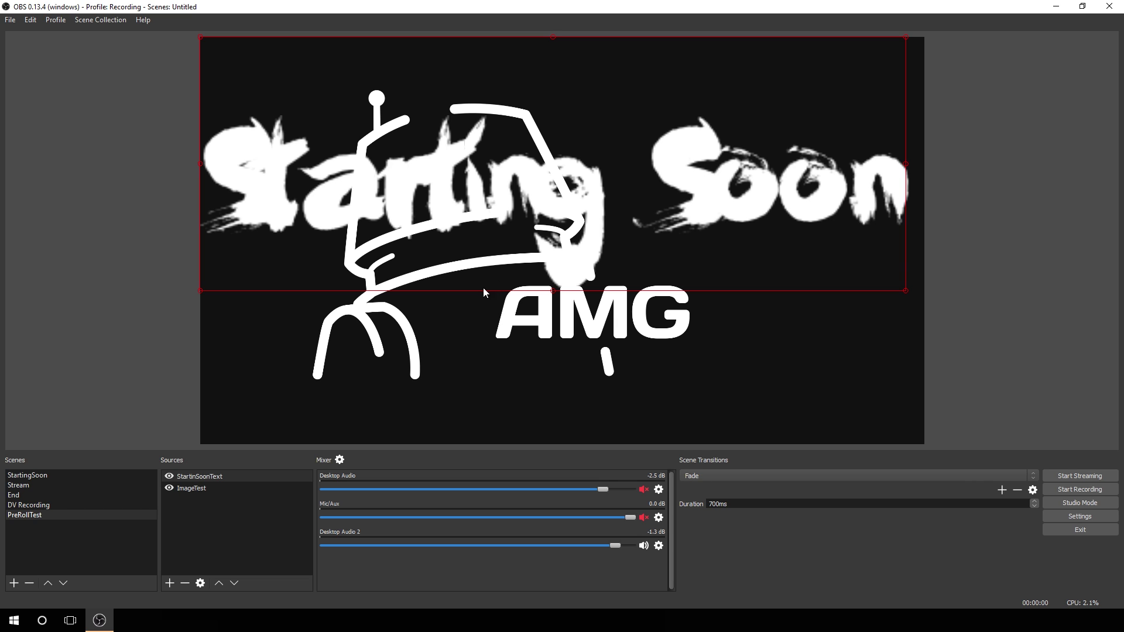
{"action": "right_click", "coordinate": [179, 479]}
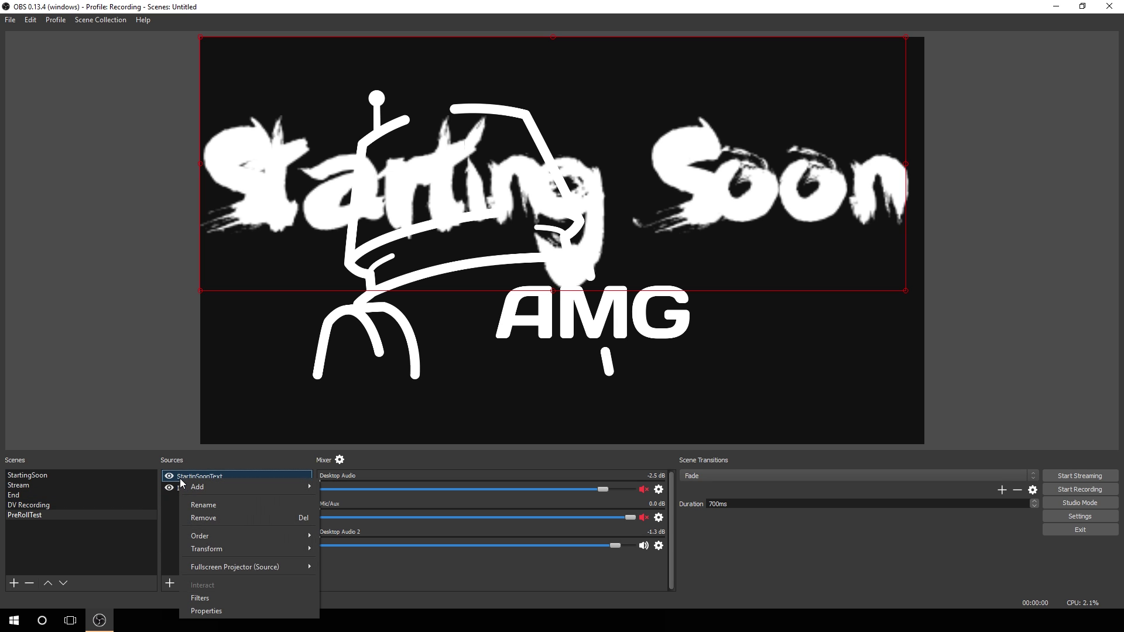
{"action": "mouse_move", "coordinate": [244, 550]}
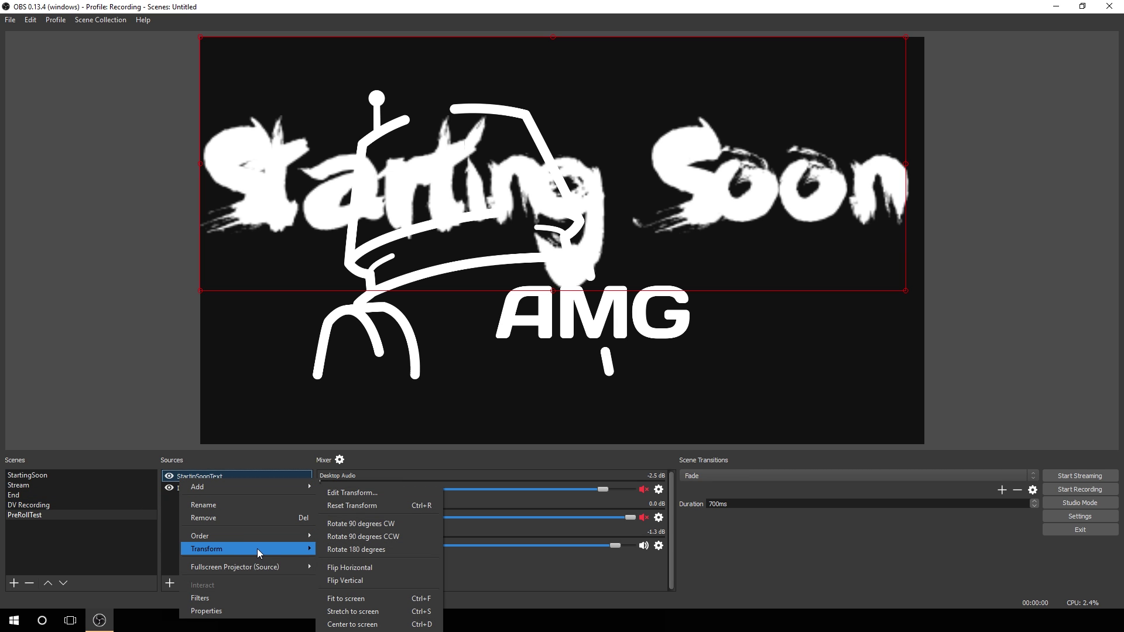
{"action": "left_click", "coordinate": [363, 505]}
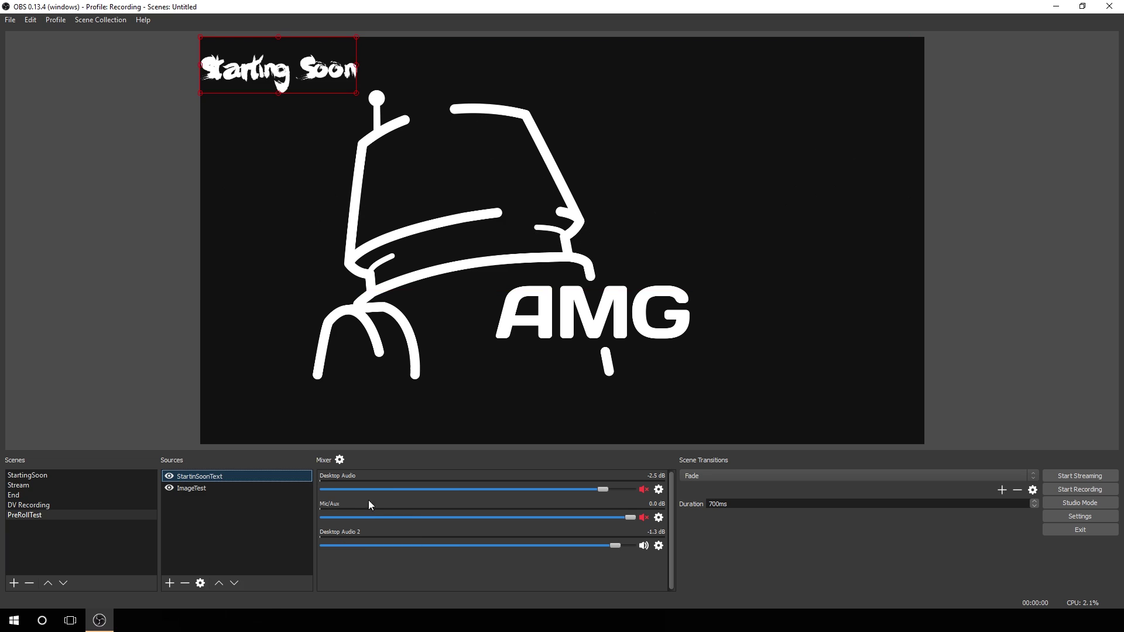
- Change the Starting Soon font size to 250 and close the properties
{"action": "left_click", "coordinate": [198, 584]}
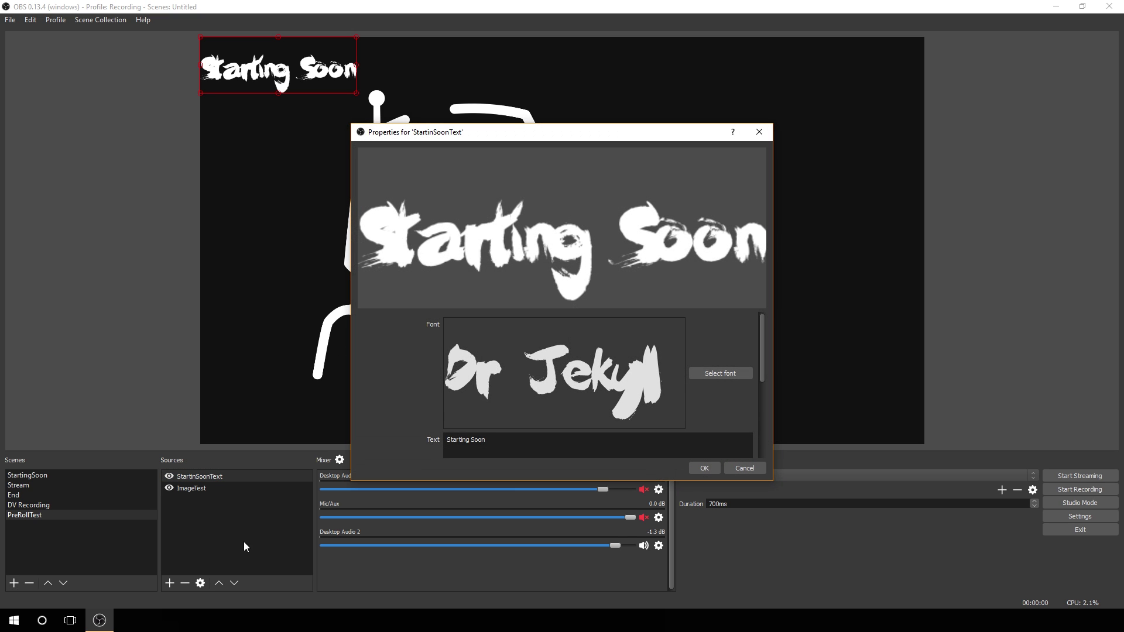
{"action": "left_click", "coordinate": [743, 468]}
{"action": "double_click", "coordinate": [211, 479]}
{"action": "left_click", "coordinate": [713, 376]}
{"action": "left_click", "coordinate": [667, 316]}
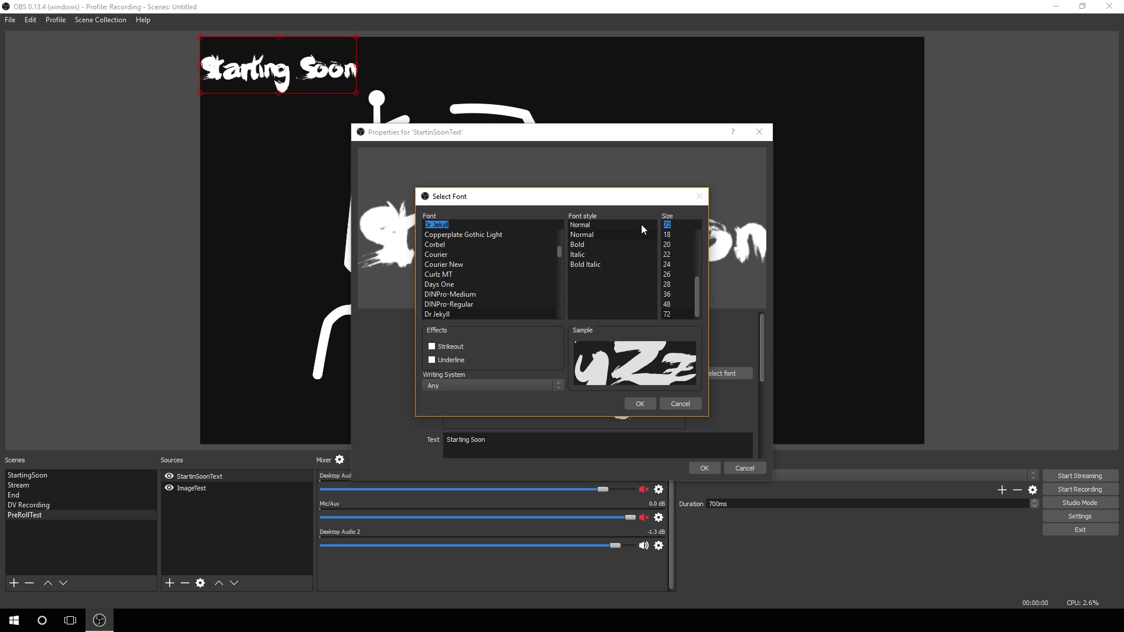
{"action": "type", "text": "250"}
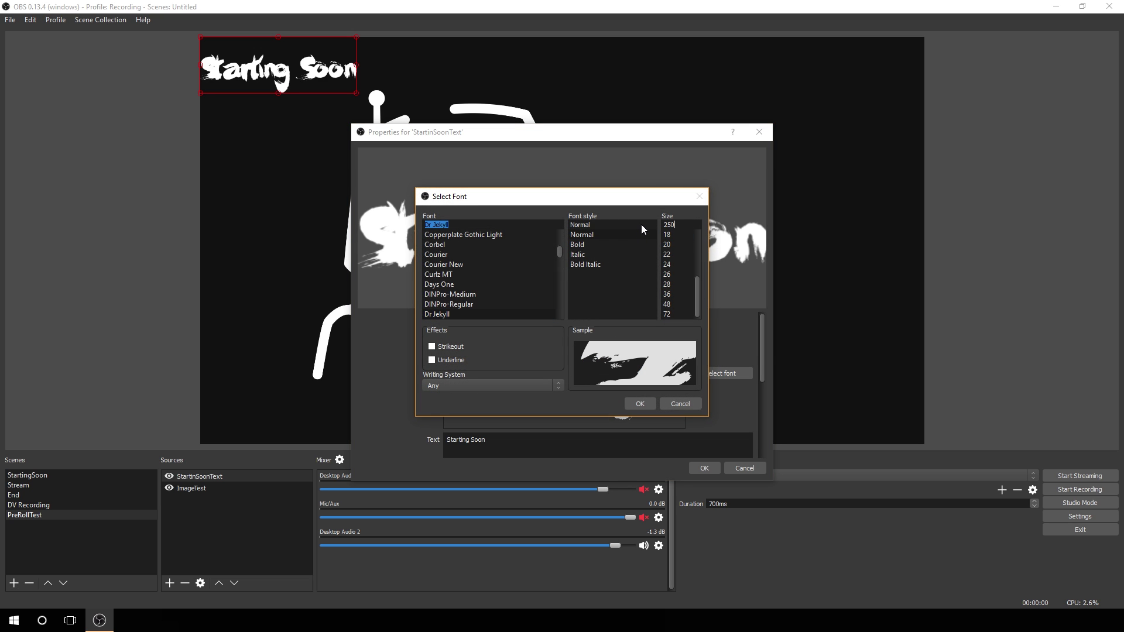
{"action": "left_click", "coordinate": [641, 404]}
{"action": "key", "text": "Return"}
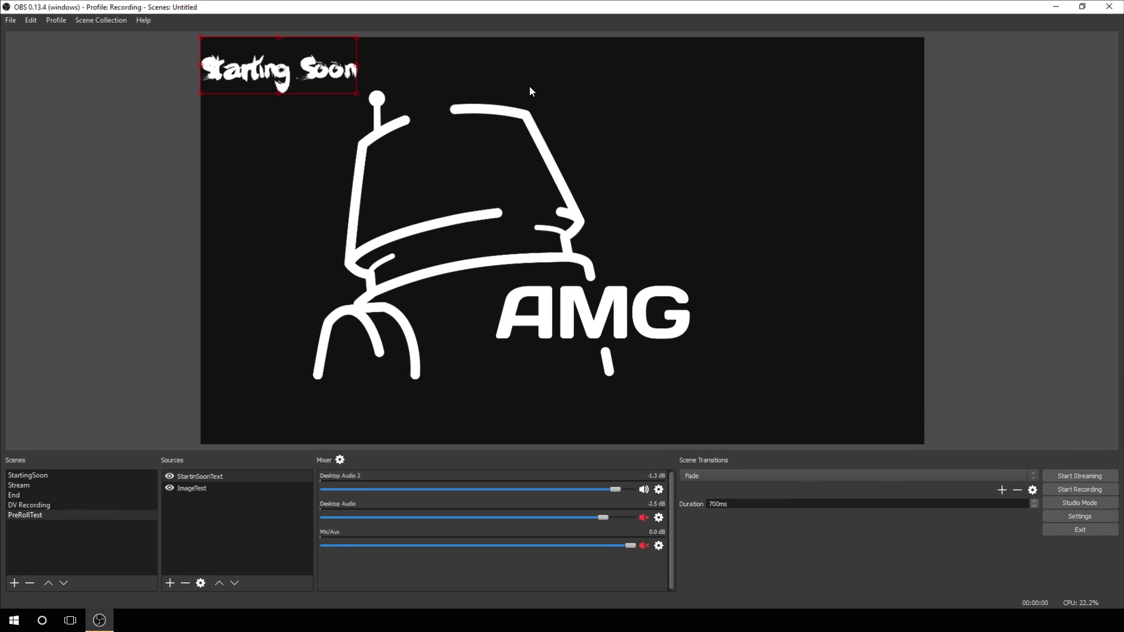
- Set the font size to 200 and move the text to the top right
{"action": "double_click", "coordinate": [190, 477]}
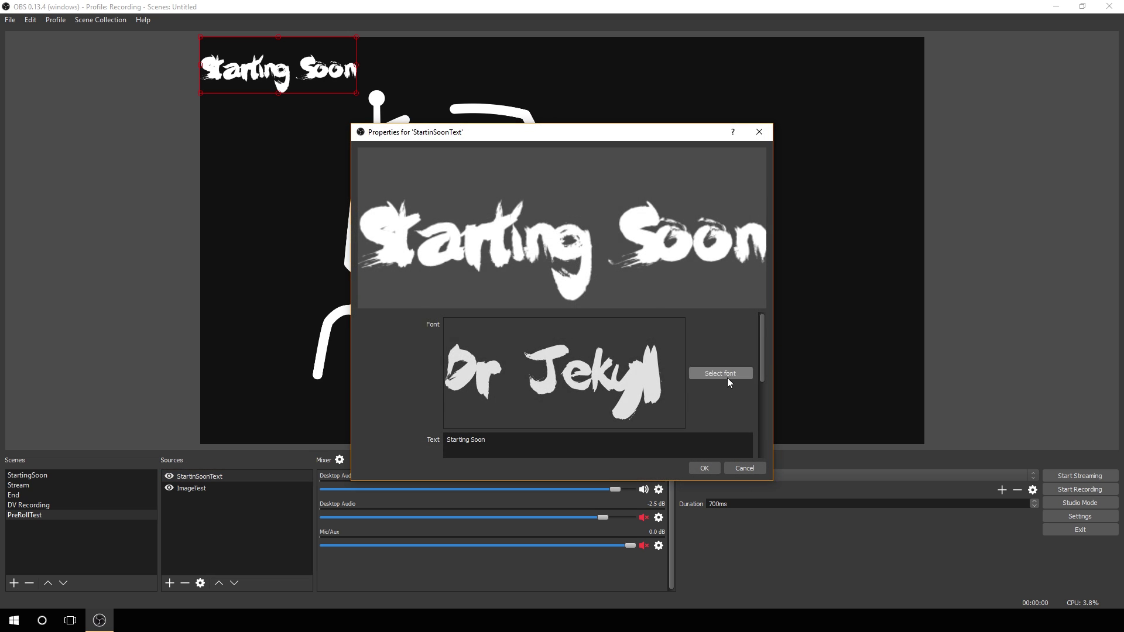
{"action": "left_click", "coordinate": [727, 375]}
{"action": "type", "text": "200"}
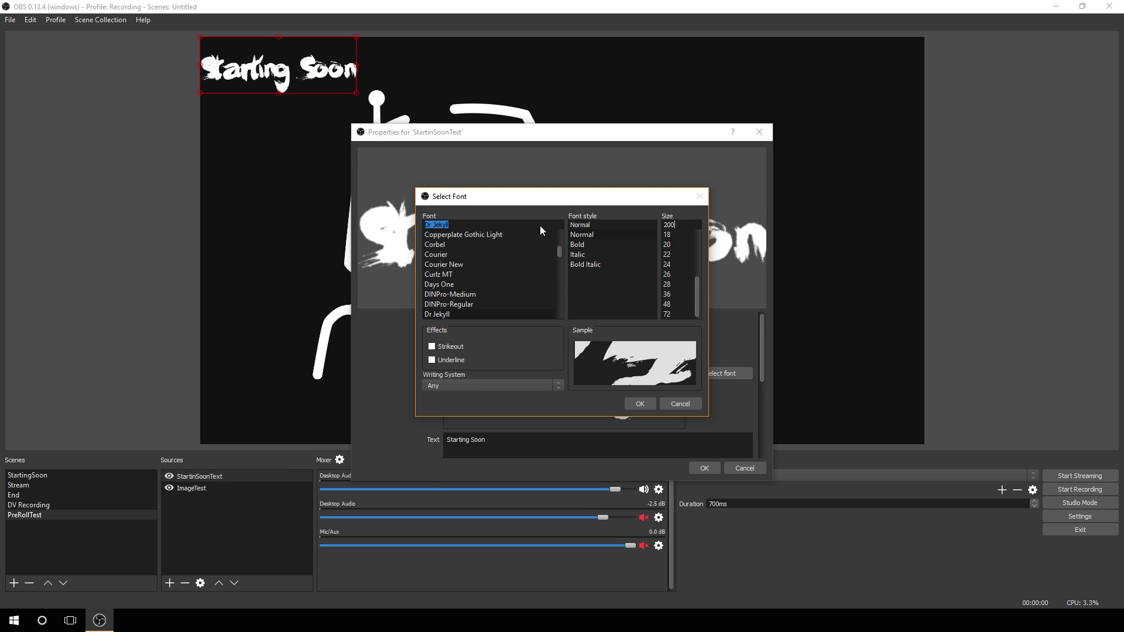
{"action": "key", "text": "Return"}
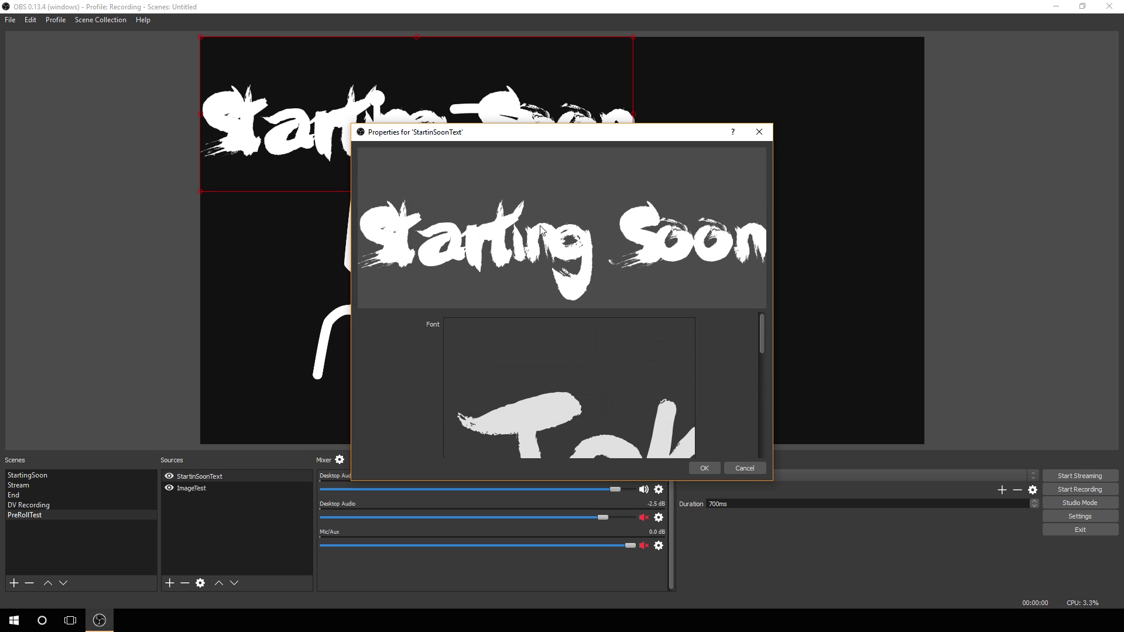
{"action": "left_click", "coordinate": [711, 471]}
{"action": "left_click_drag", "start_coordinate": [513, 122], "coordinate": [769, 129]}
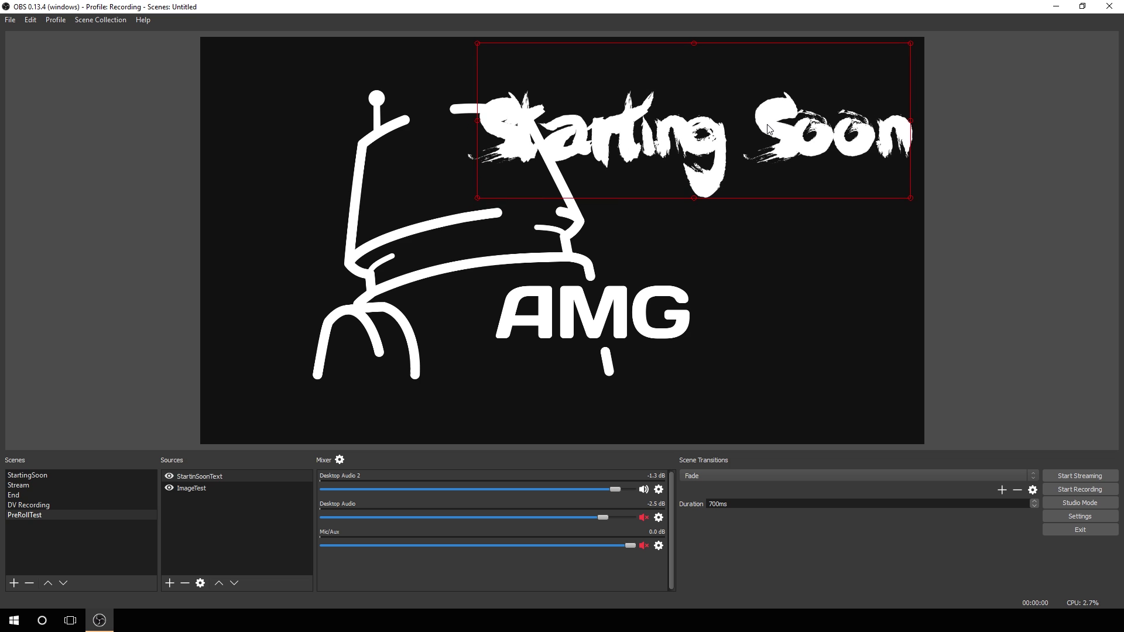
{"action": "left_click", "coordinate": [446, 289]}
- Scale up and reposition the AMG logo so it fills the canvas
{"action": "left_click_drag", "start_coordinate": [441, 267], "coordinate": [390, 281]}
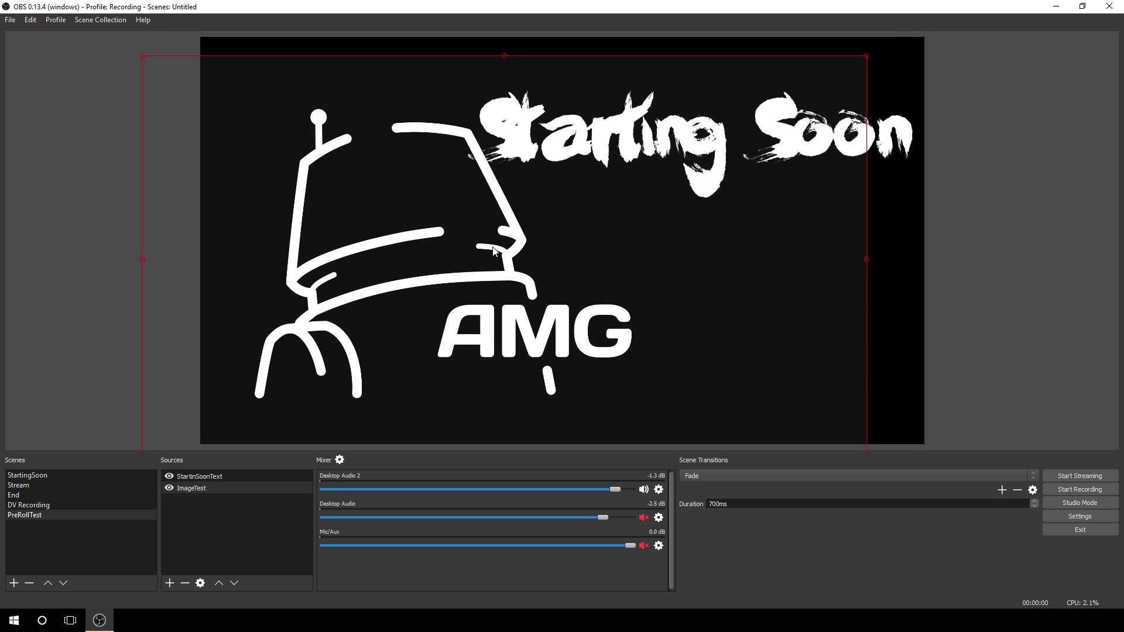
{"action": "left_click_drag", "start_coordinate": [871, 52], "coordinate": [952, 37]}
{"action": "left_click_drag", "start_coordinate": [663, 214], "coordinate": [600, 244]}
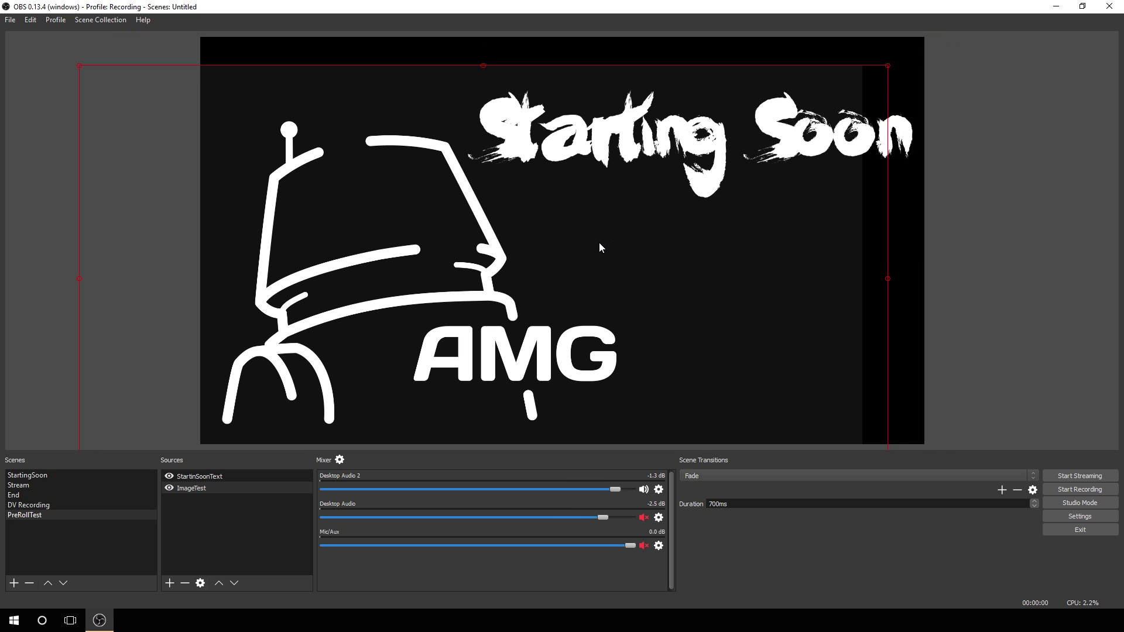
{"action": "left_click_drag", "start_coordinate": [888, 65], "coordinate": [998, 40]}
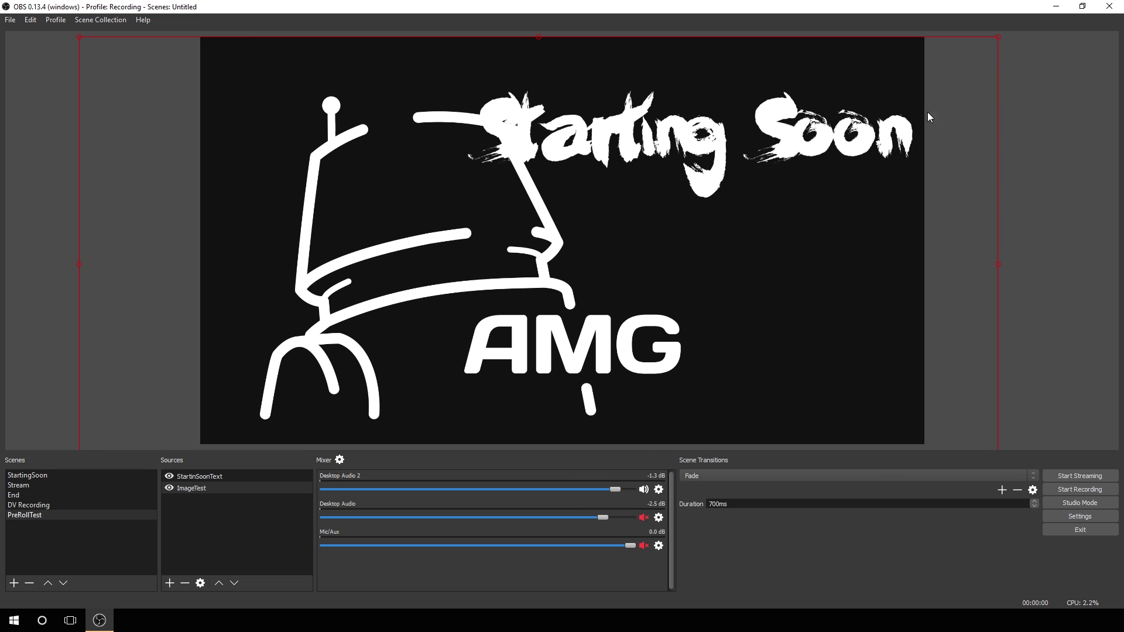
{"action": "left_click_drag", "start_coordinate": [927, 117], "coordinate": [721, 230]}
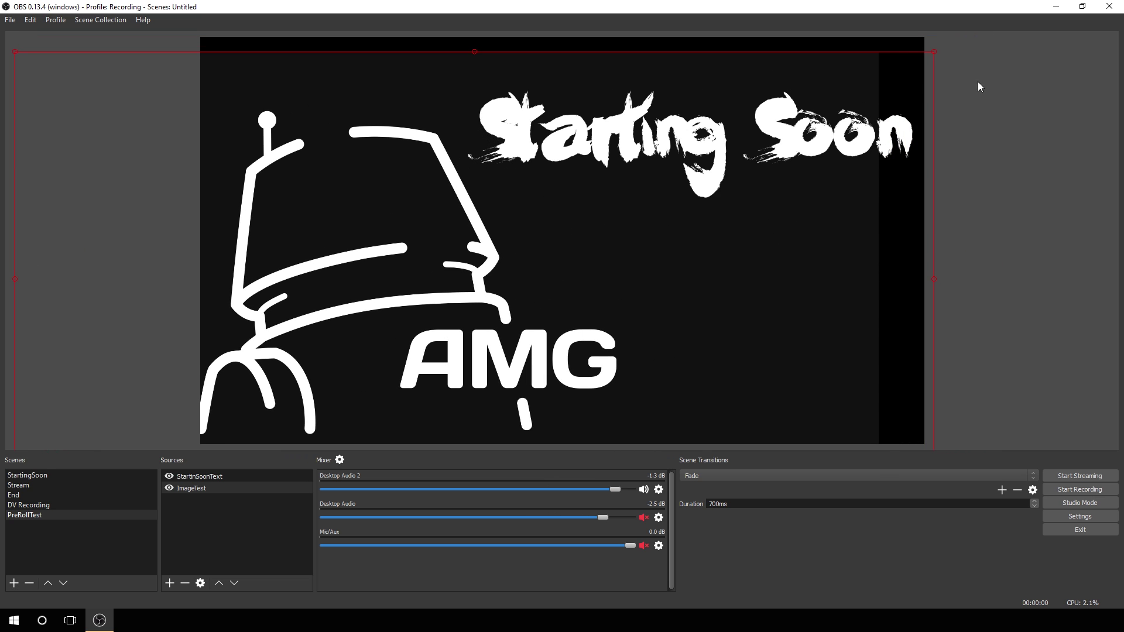
{"action": "left_click_drag", "start_coordinate": [937, 50], "coordinate": [982, 29]}
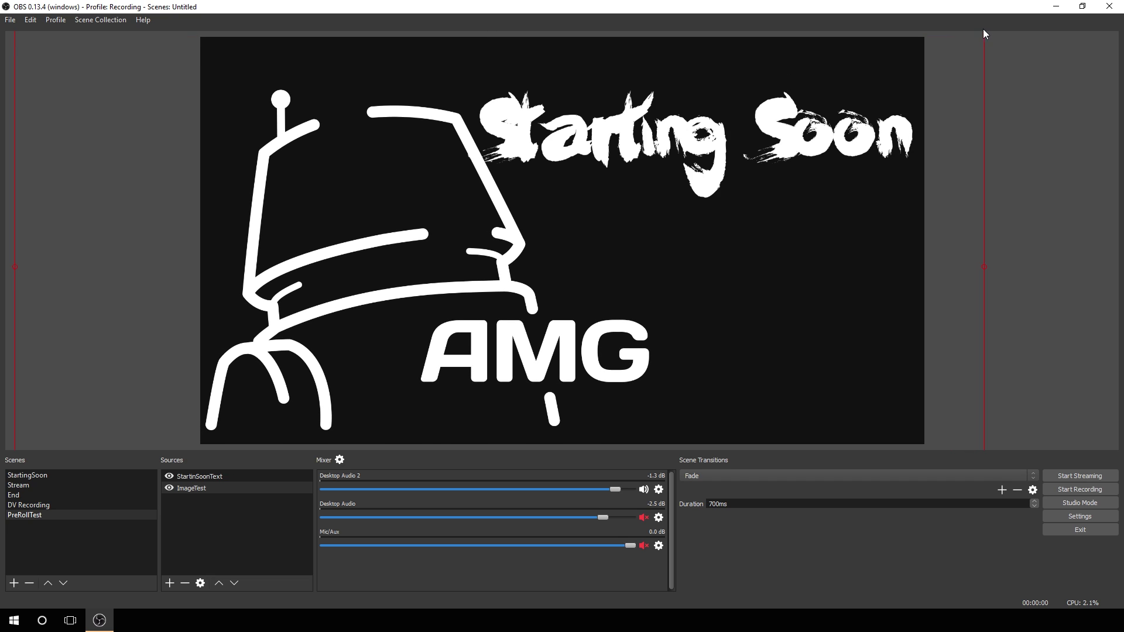
{"action": "left_click_drag", "start_coordinate": [674, 265], "coordinate": [671, 269]}
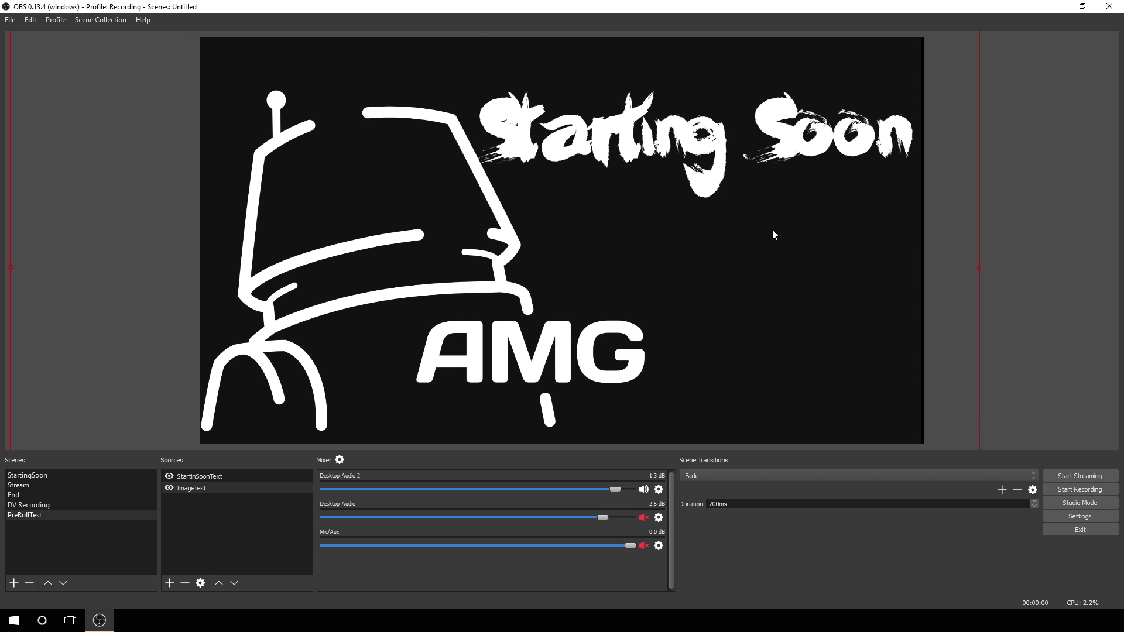
{"action": "left_click", "coordinate": [593, 130]}
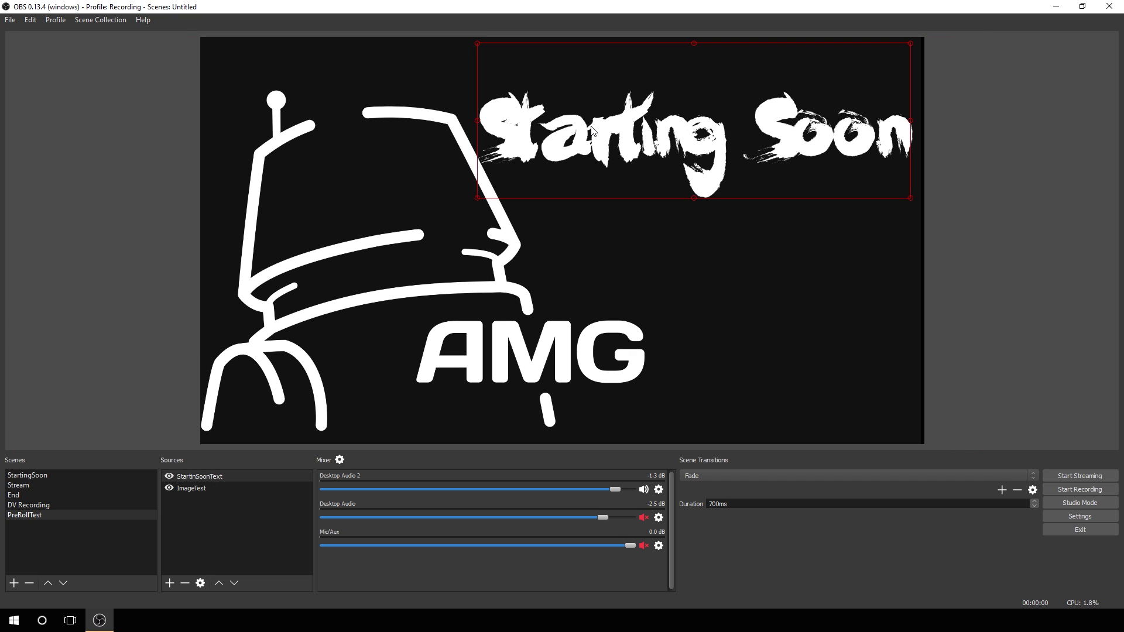
{"action": "double_click", "coordinate": [196, 477]}
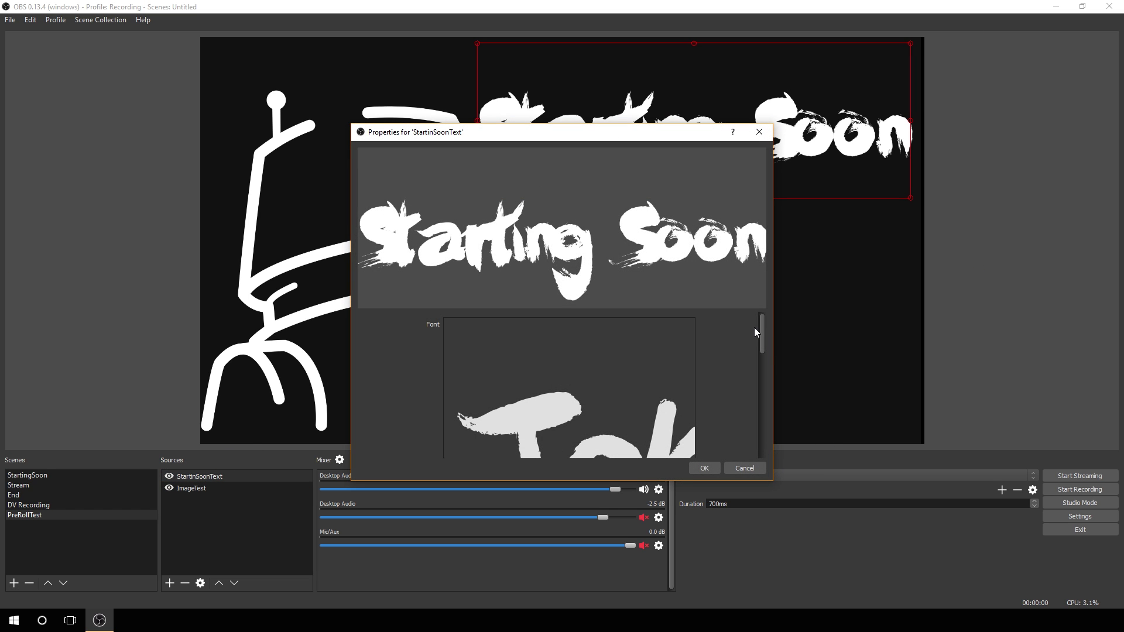
- Set the text gradient colours to purple #5500ff and green #55ff7f
{"action": "left_click_drag", "start_coordinate": [763, 335], "coordinate": [750, 429]}
{"action": "left_click", "coordinate": [662, 380]}
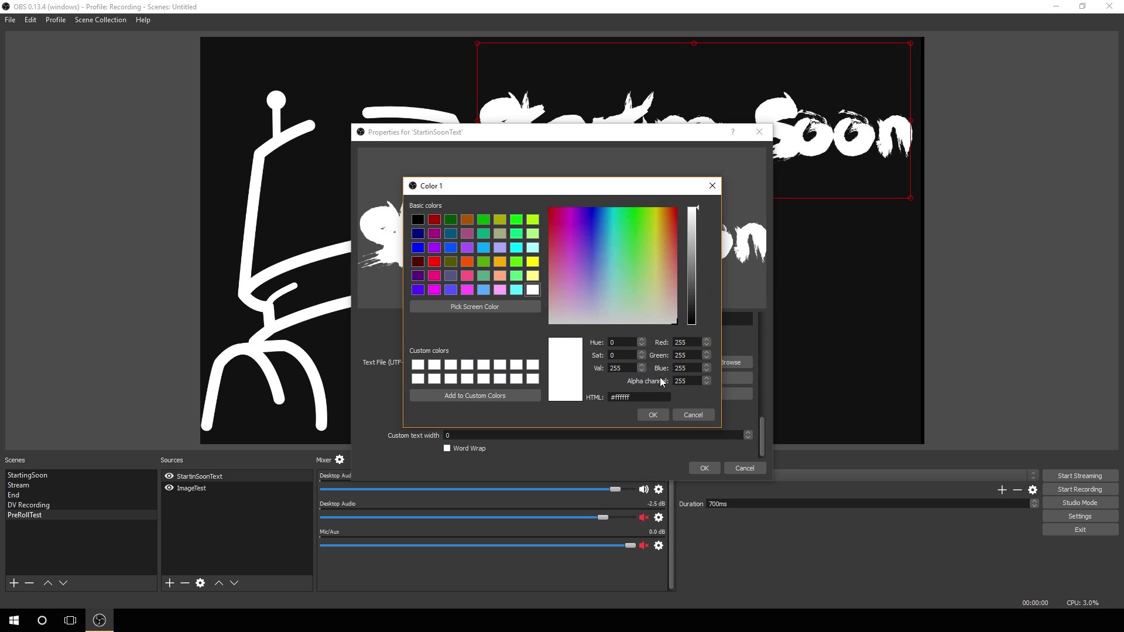
{"action": "left_click", "coordinate": [419, 289]}
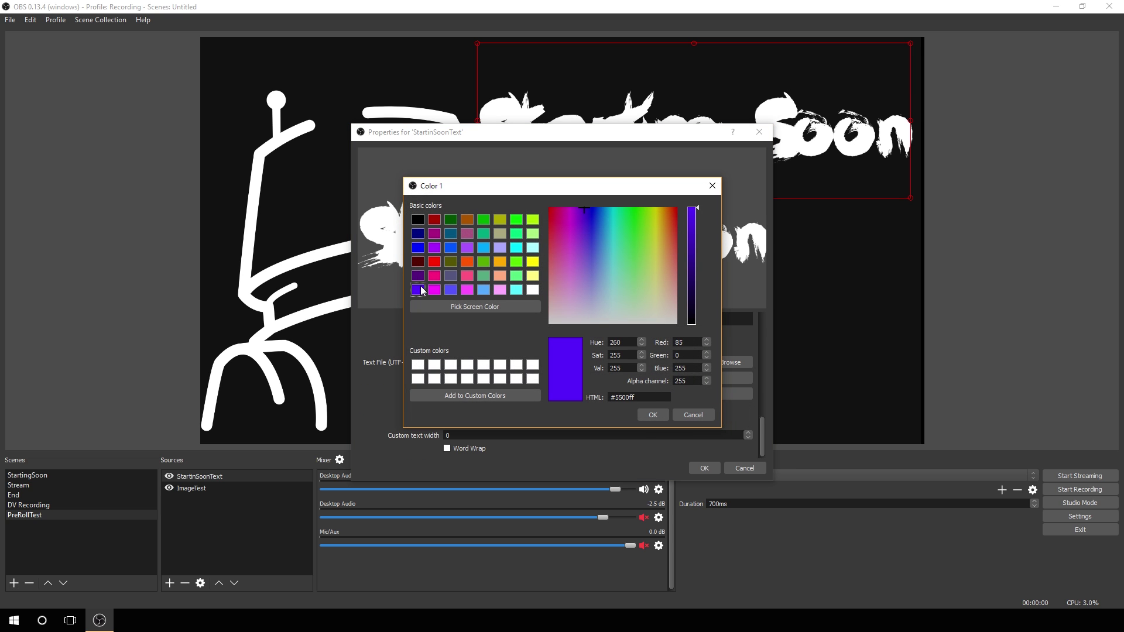
{"action": "left_click", "coordinate": [651, 416]}
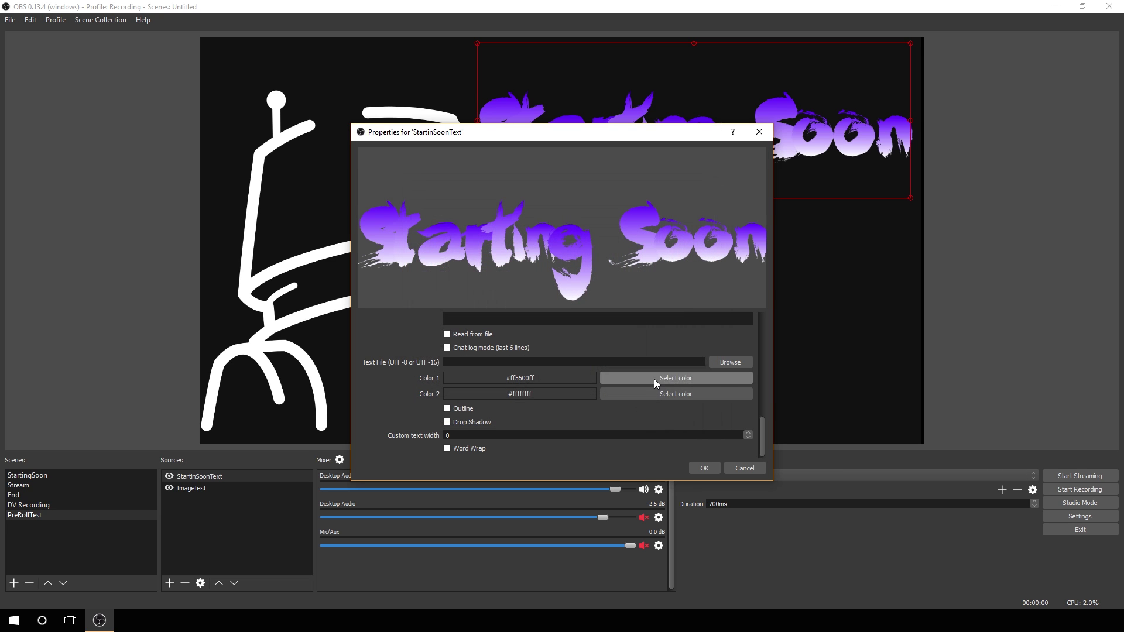
{"action": "left_click_drag", "start_coordinate": [550, 138], "coordinate": [309, 163]}
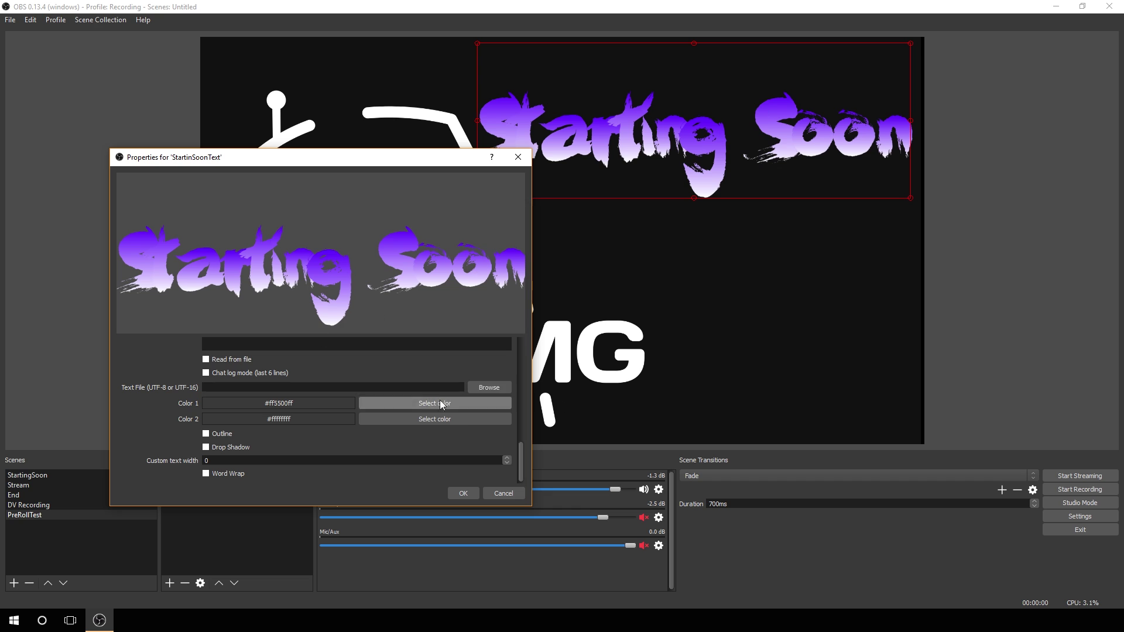
{"action": "left_click", "coordinate": [439, 419]}
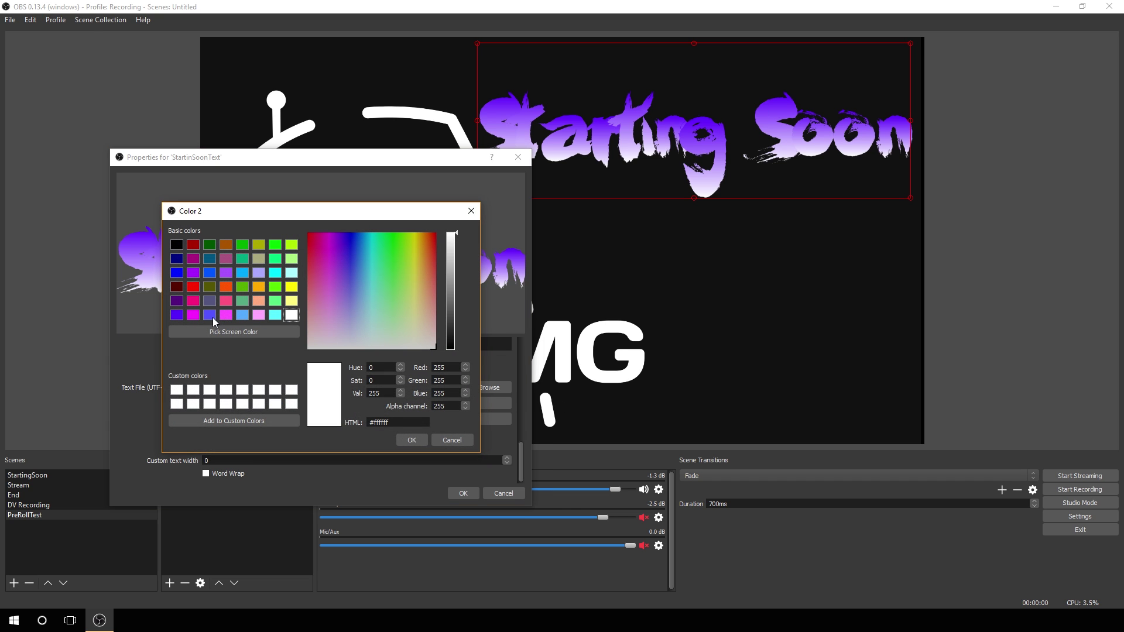
{"action": "left_click", "coordinate": [209, 315]}
{"action": "left_click", "coordinate": [275, 301]}
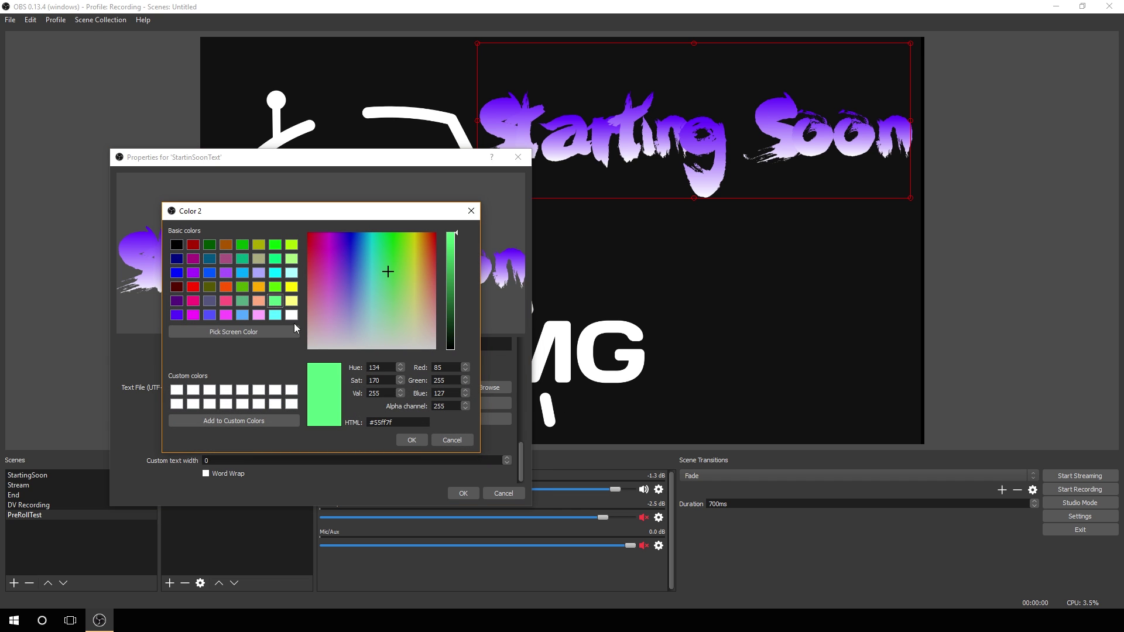
{"action": "left_click", "coordinate": [420, 441]}
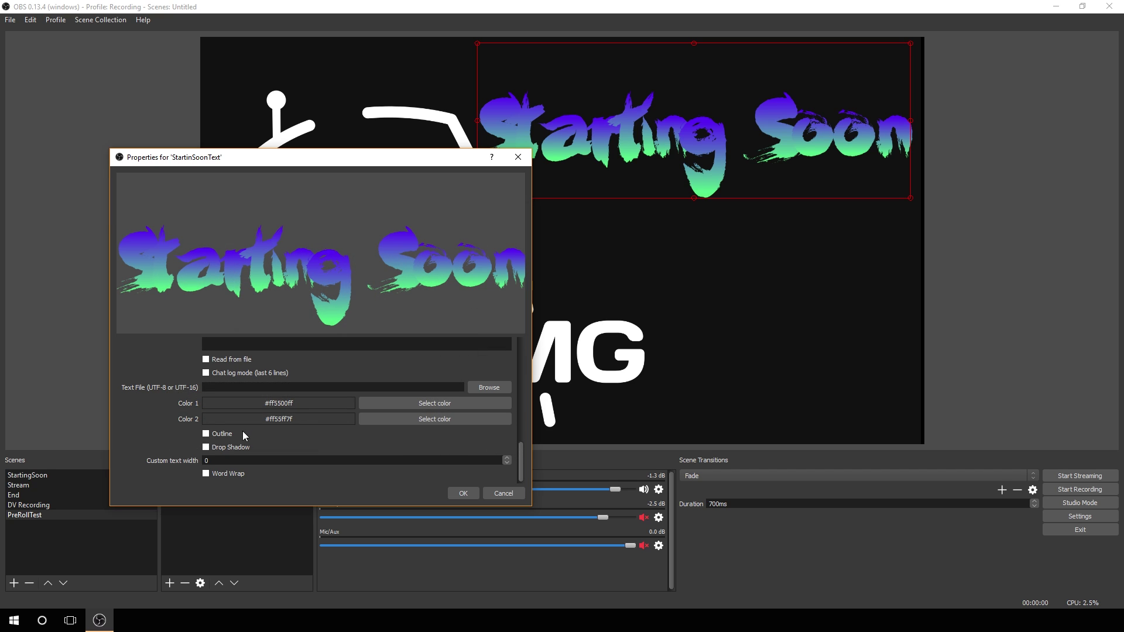
- Enable Outline and Drop Shadow, apply, and nudge the text slightly
{"action": "left_click", "coordinate": [207, 435]}
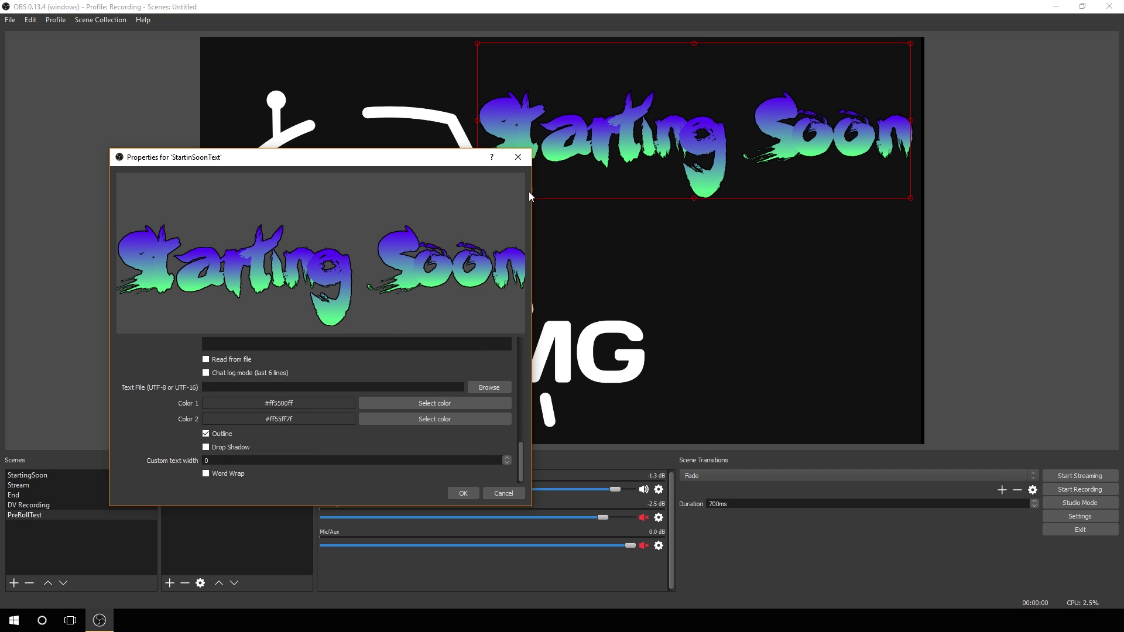
{"action": "left_click", "coordinate": [222, 448]}
{"action": "left_click", "coordinate": [228, 446]}
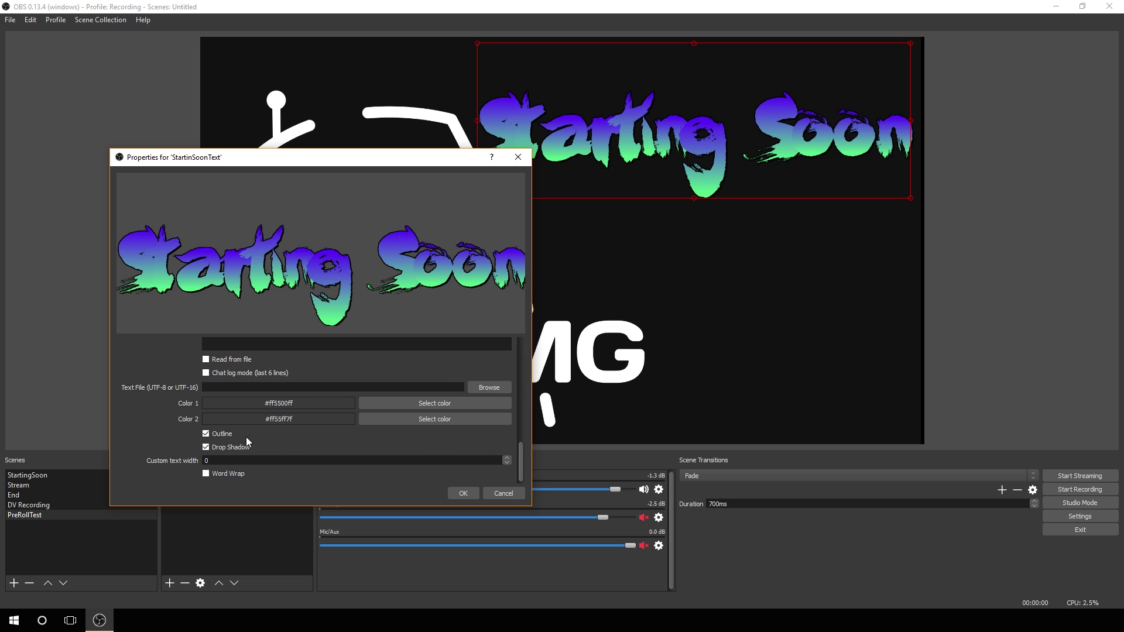
{"action": "left_click", "coordinate": [462, 493]}
{"action": "mouse_move", "coordinate": [611, 135]}
{"action": "left_mouse_down"}
{"action": "mouse_move", "coordinate": [600, 160]}
{"action": "mouse_move", "coordinate": [622, 130]}
{"action": "left_mouse_up"}
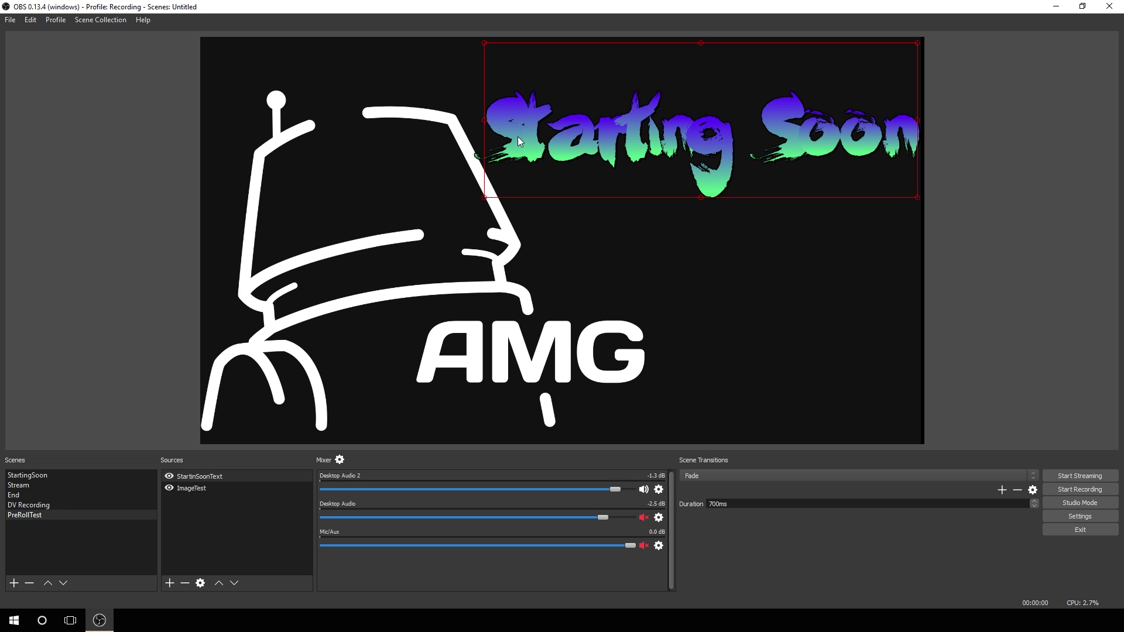
{"action": "left_click", "coordinate": [170, 476]}
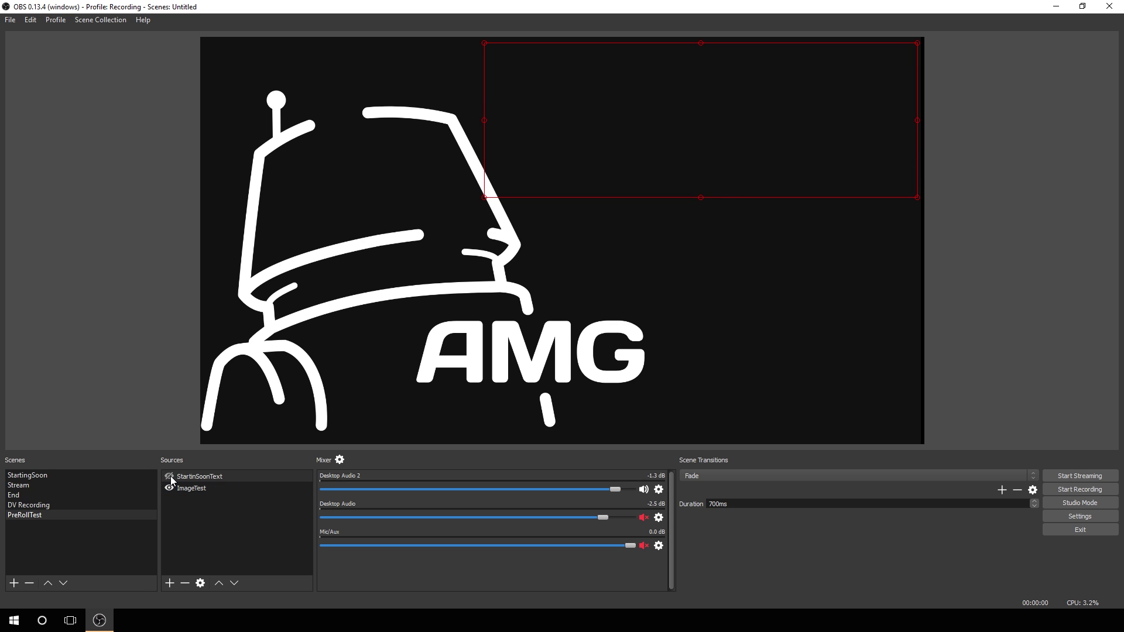
{"action": "left_click", "coordinate": [170, 476]}
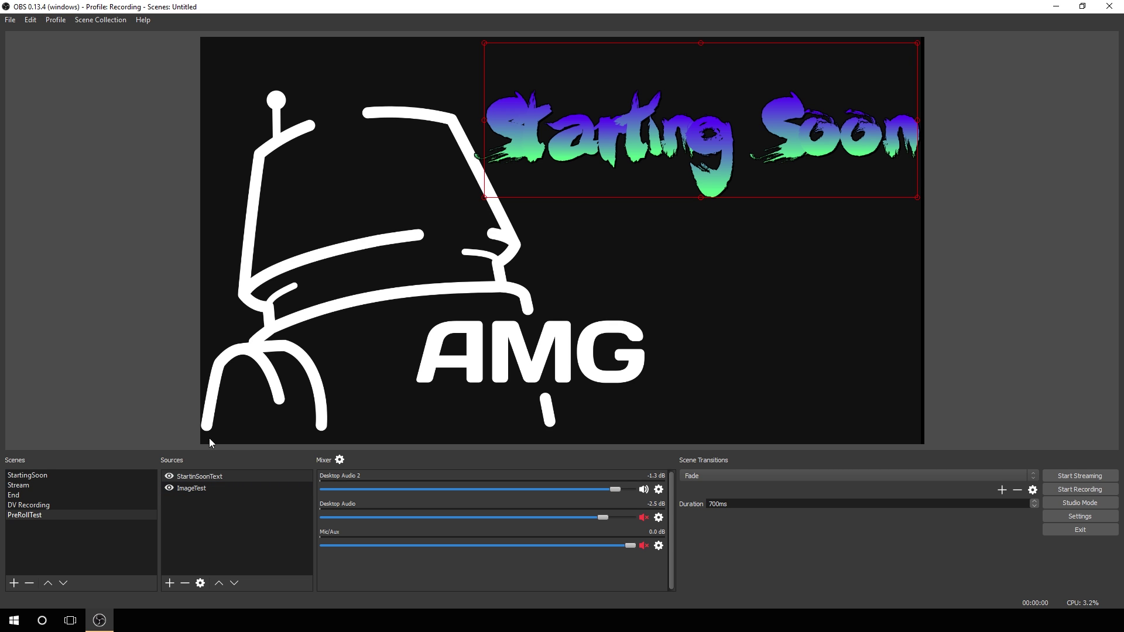
{"action": "left_click", "coordinate": [187, 489]}
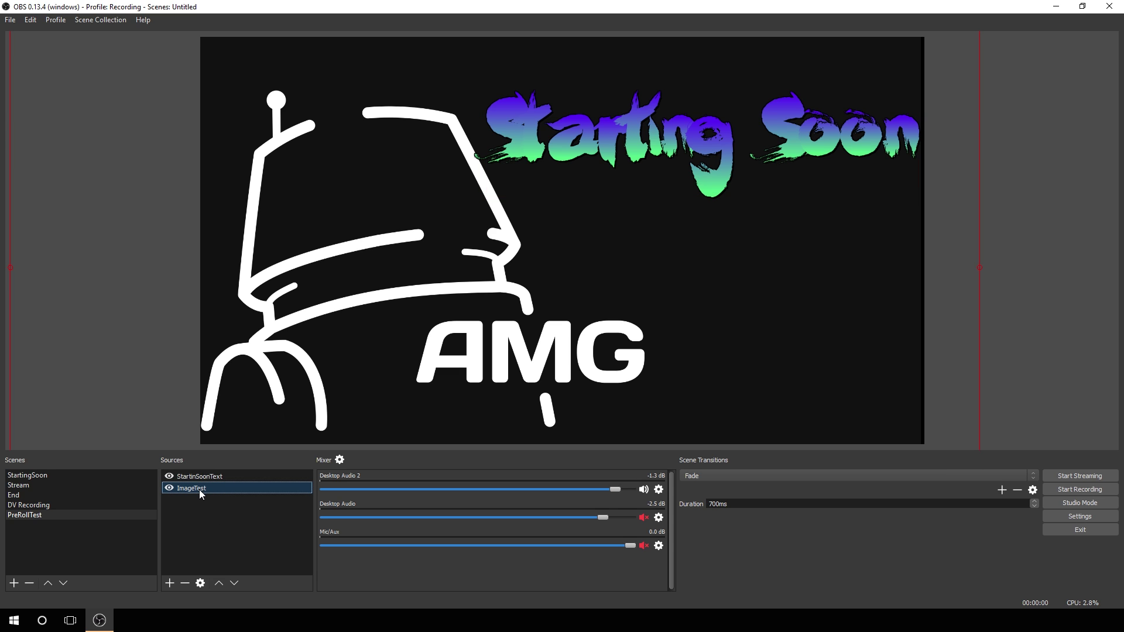
{"action": "left_click", "coordinate": [218, 583]}
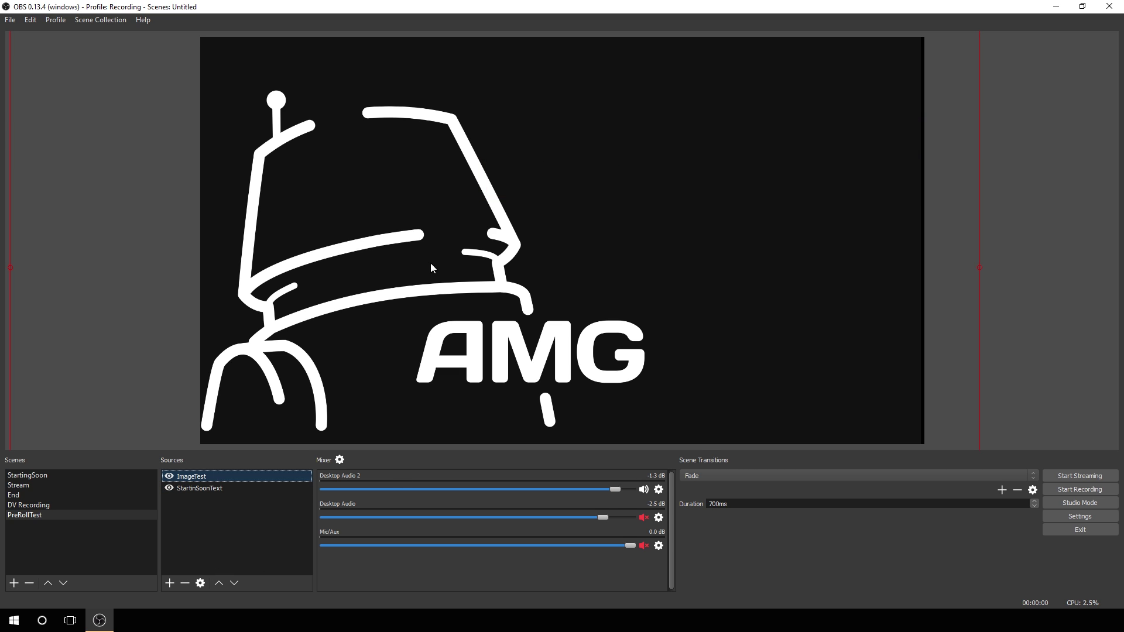
{"action": "left_click", "coordinate": [201, 488]}
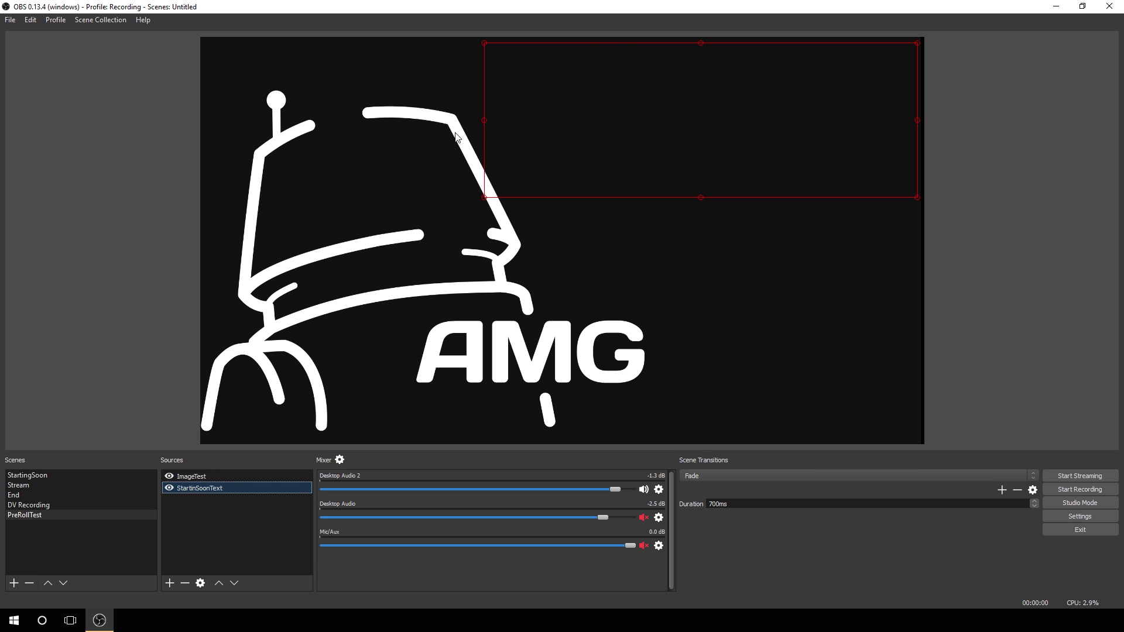
{"action": "left_click", "coordinate": [219, 584]}
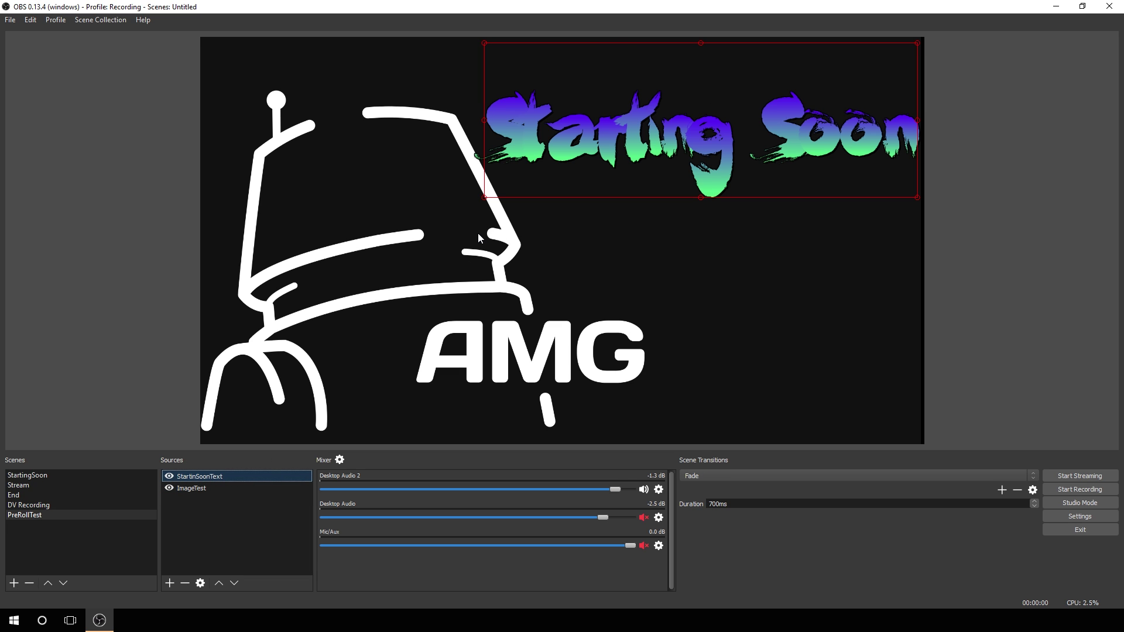